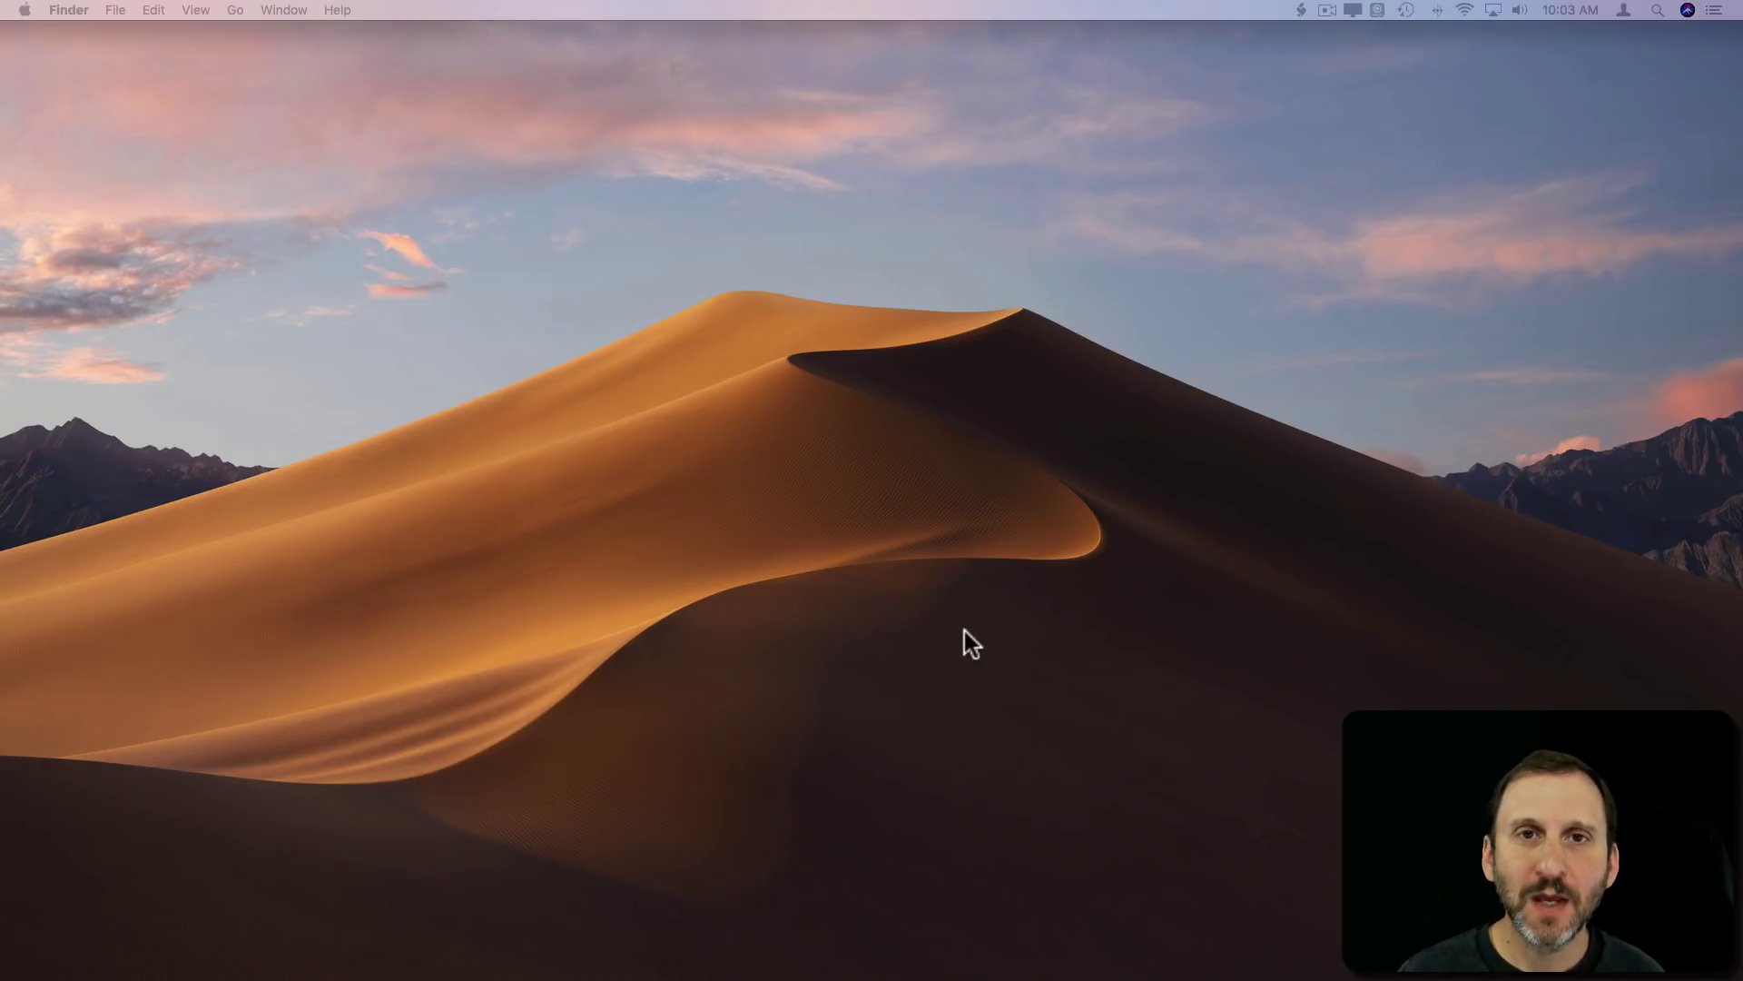
Step: Launch the Home app from Launchpad by searching 'home'
mouse_move(789, 976)
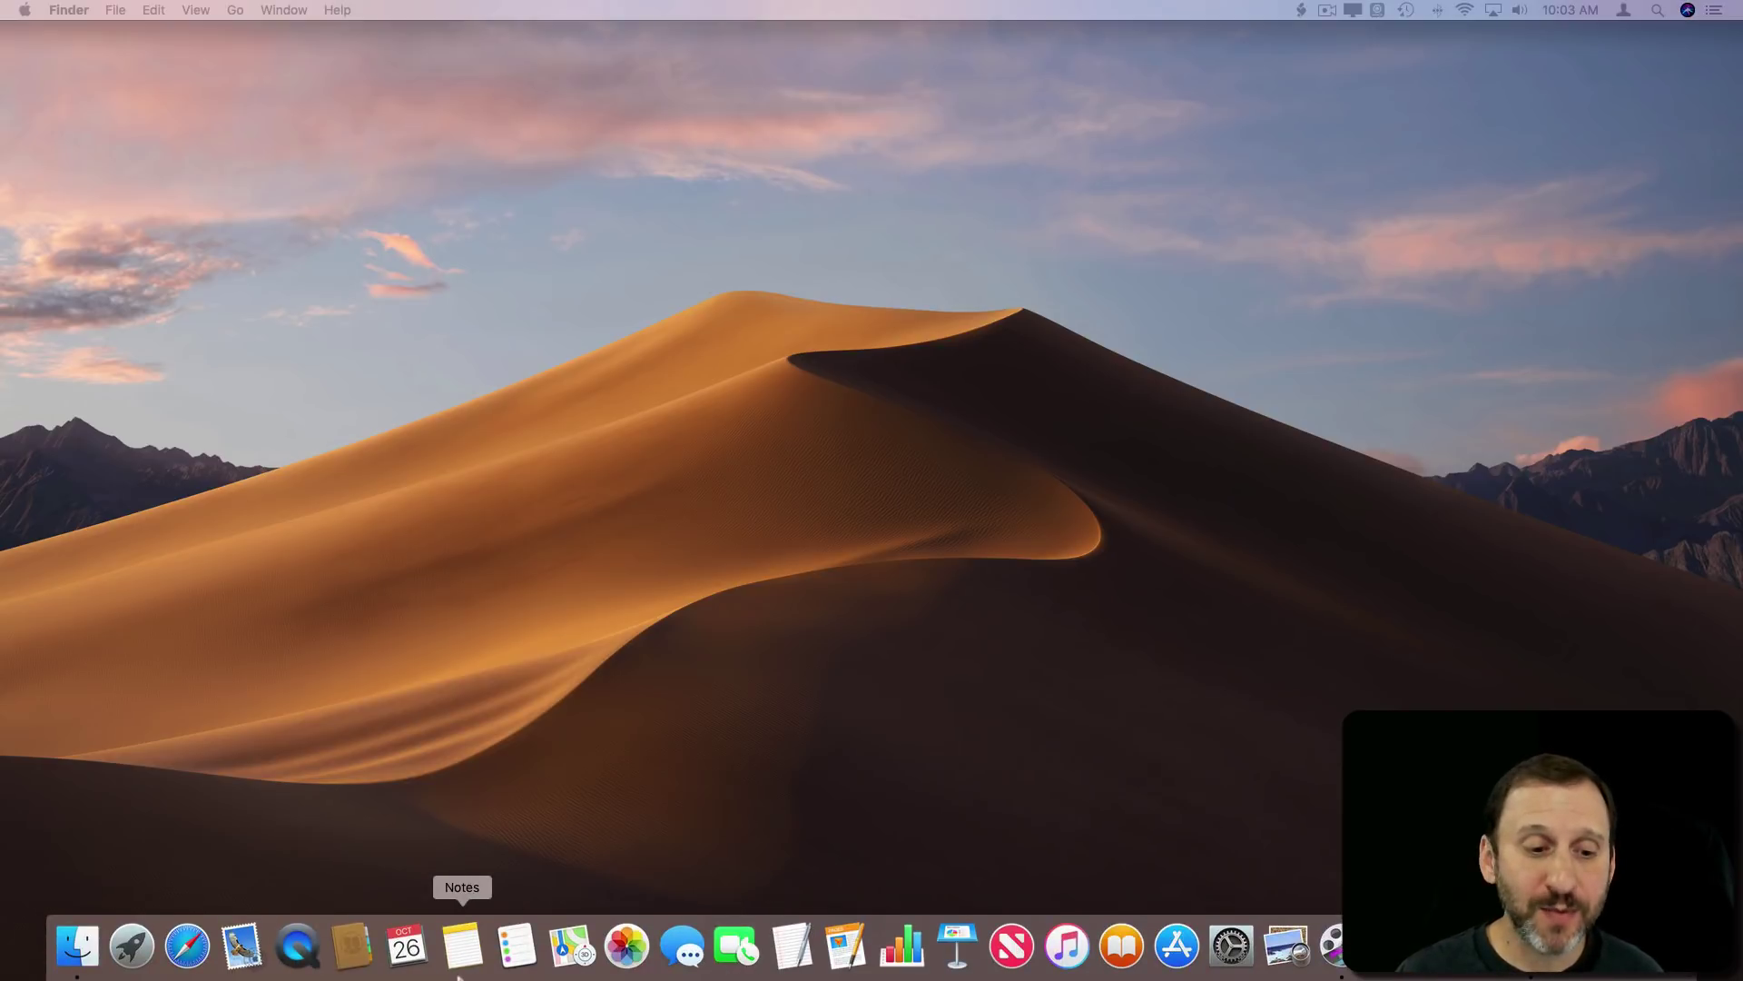
left_click(129, 958)
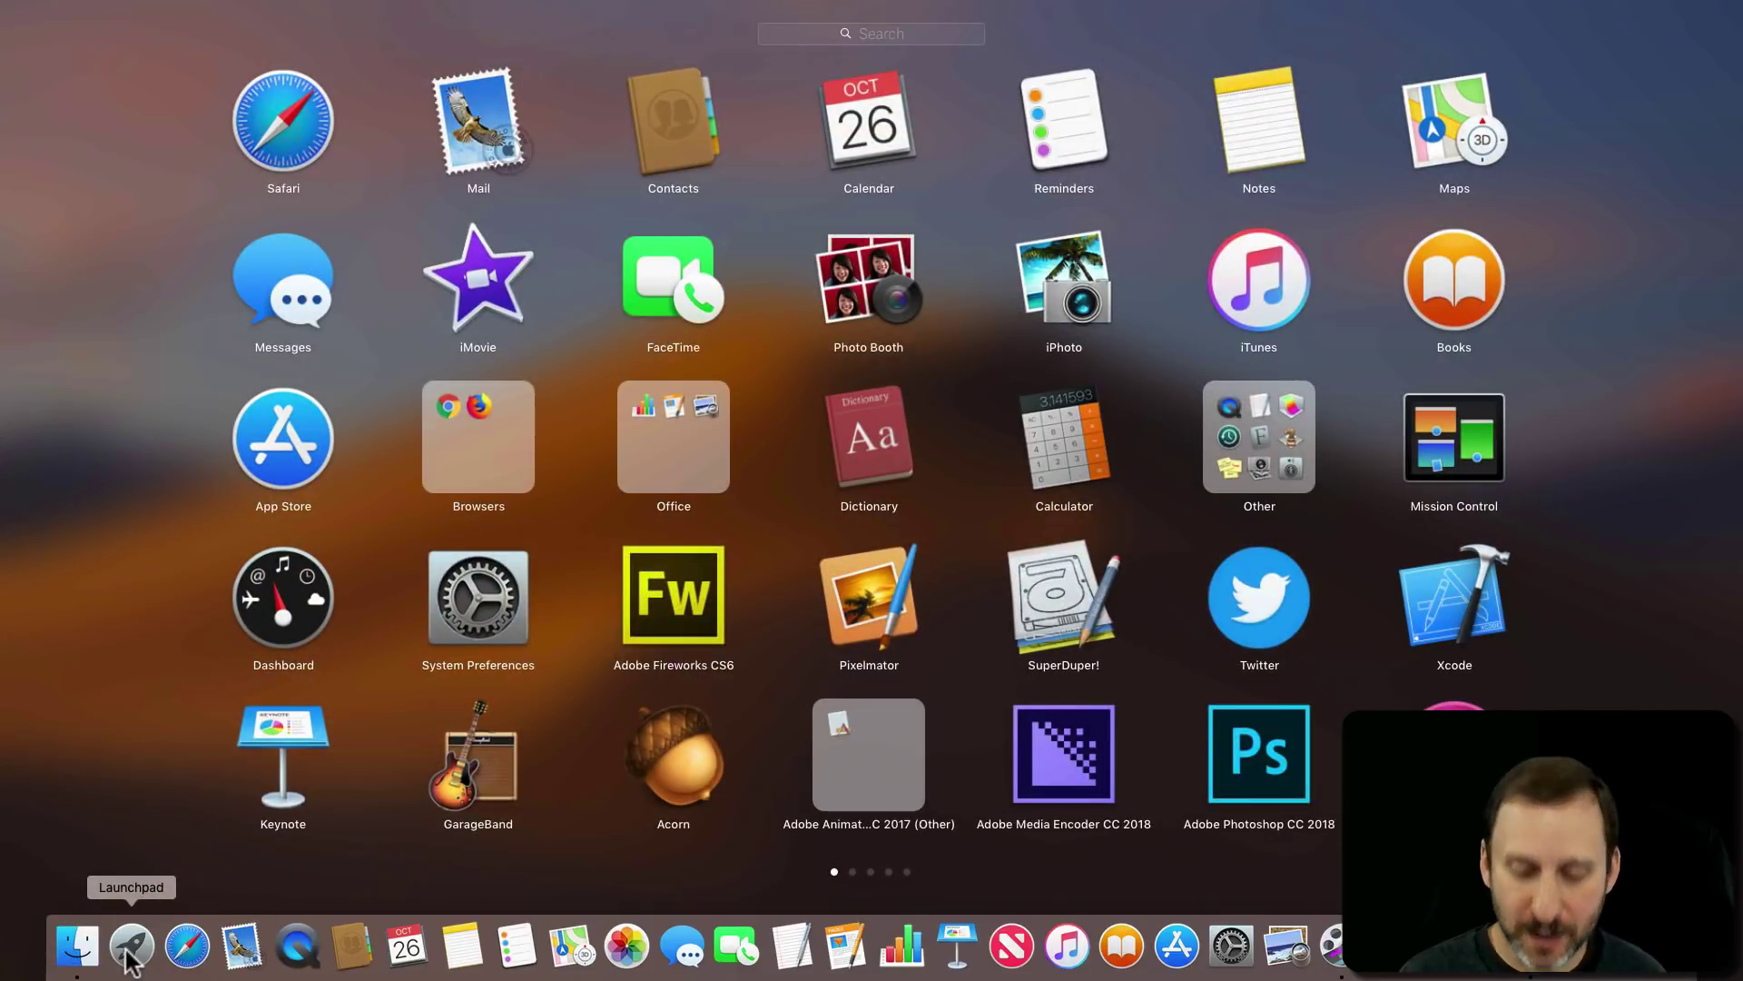
type("home")
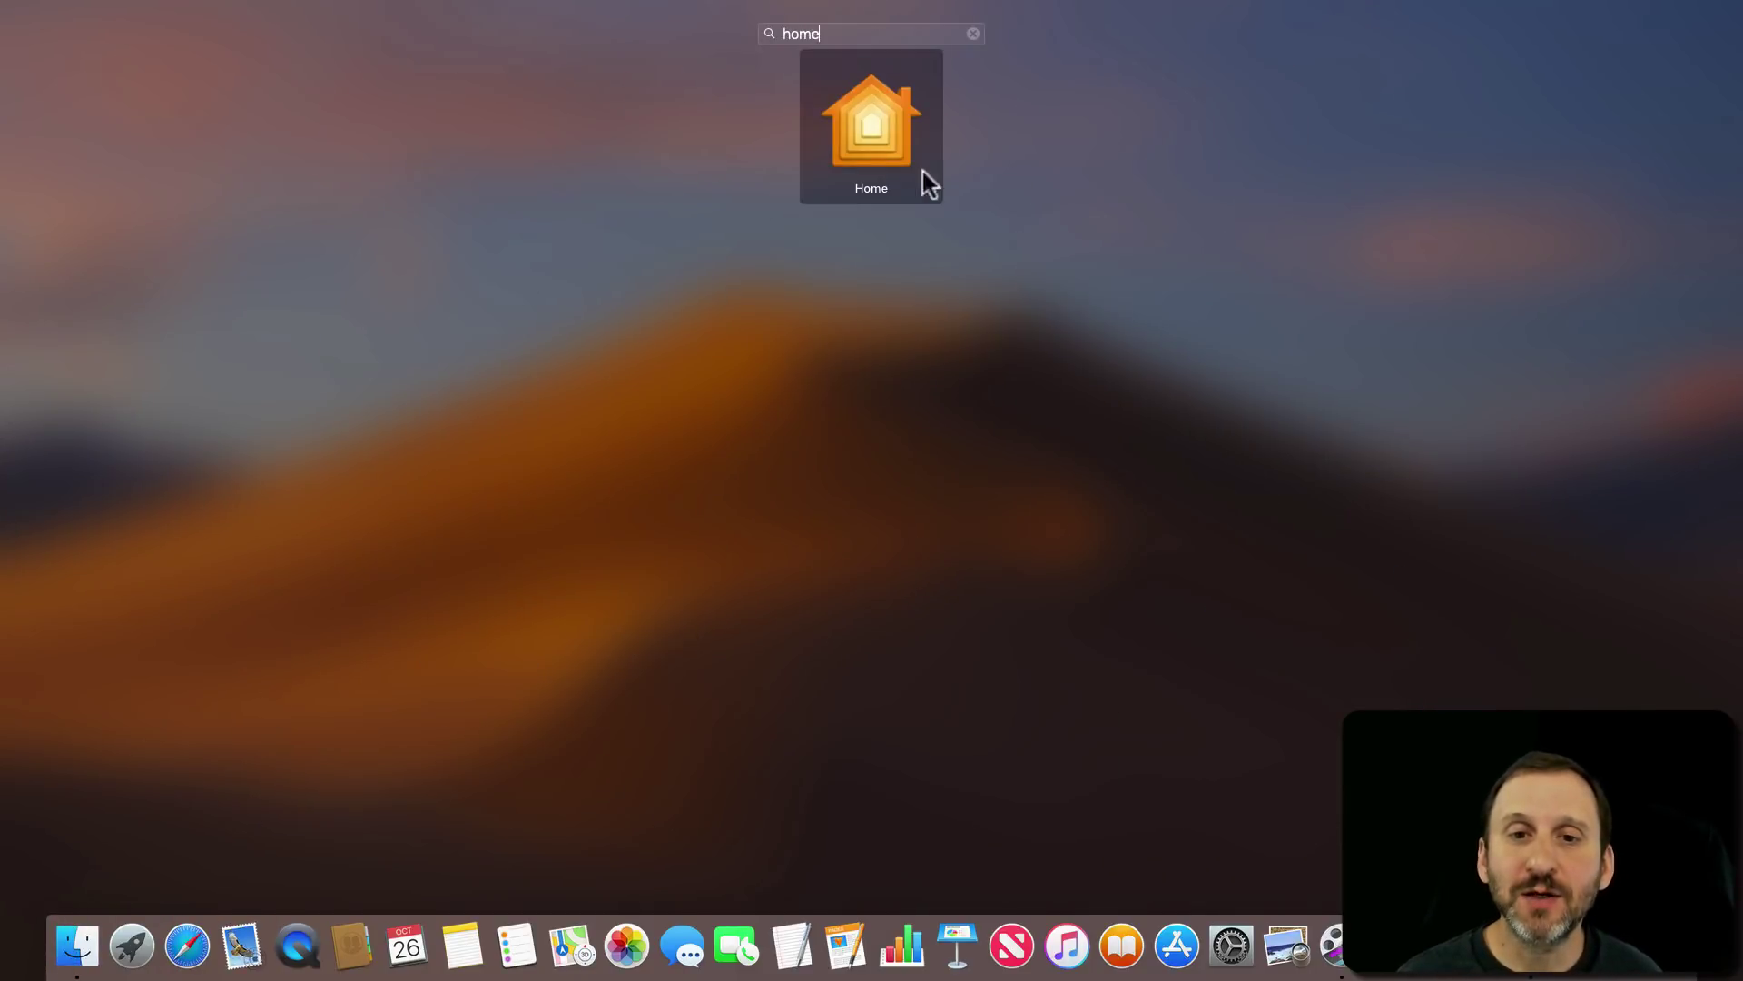
left_click(873, 122)
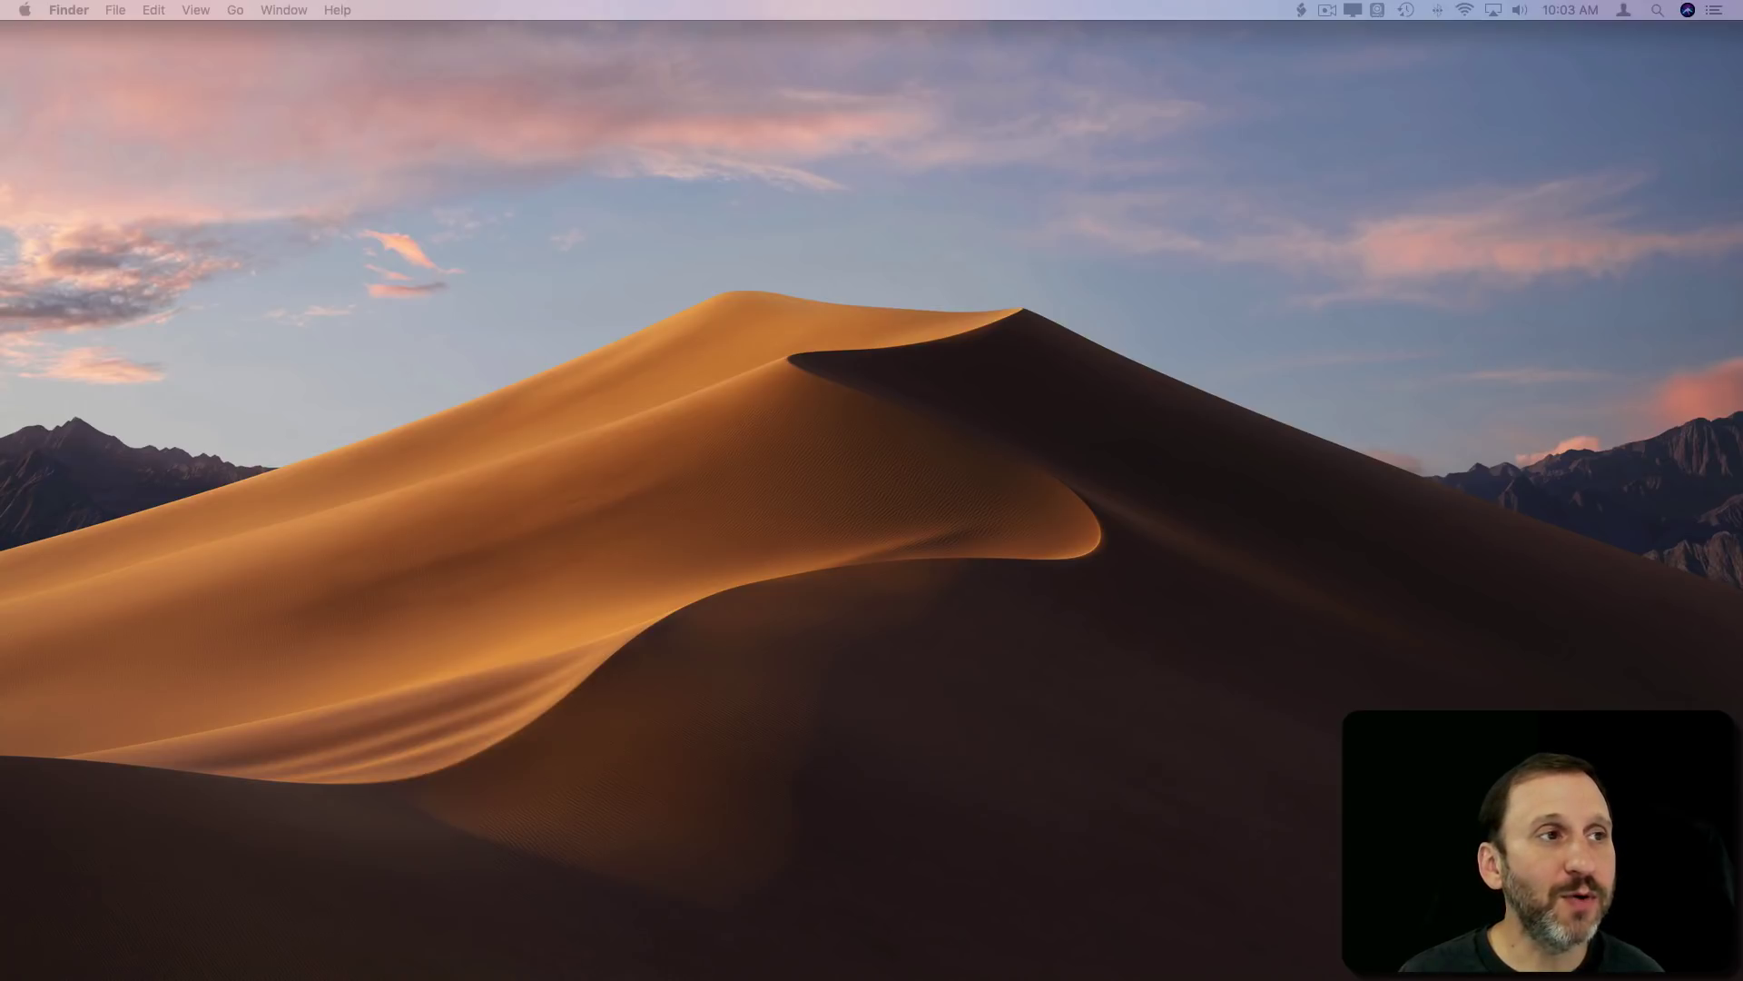
Step: Move the Home window to the upper left, start setup, and allow current location
left_click_drag(120, 139, 615, 43)
left_click(433, 465)
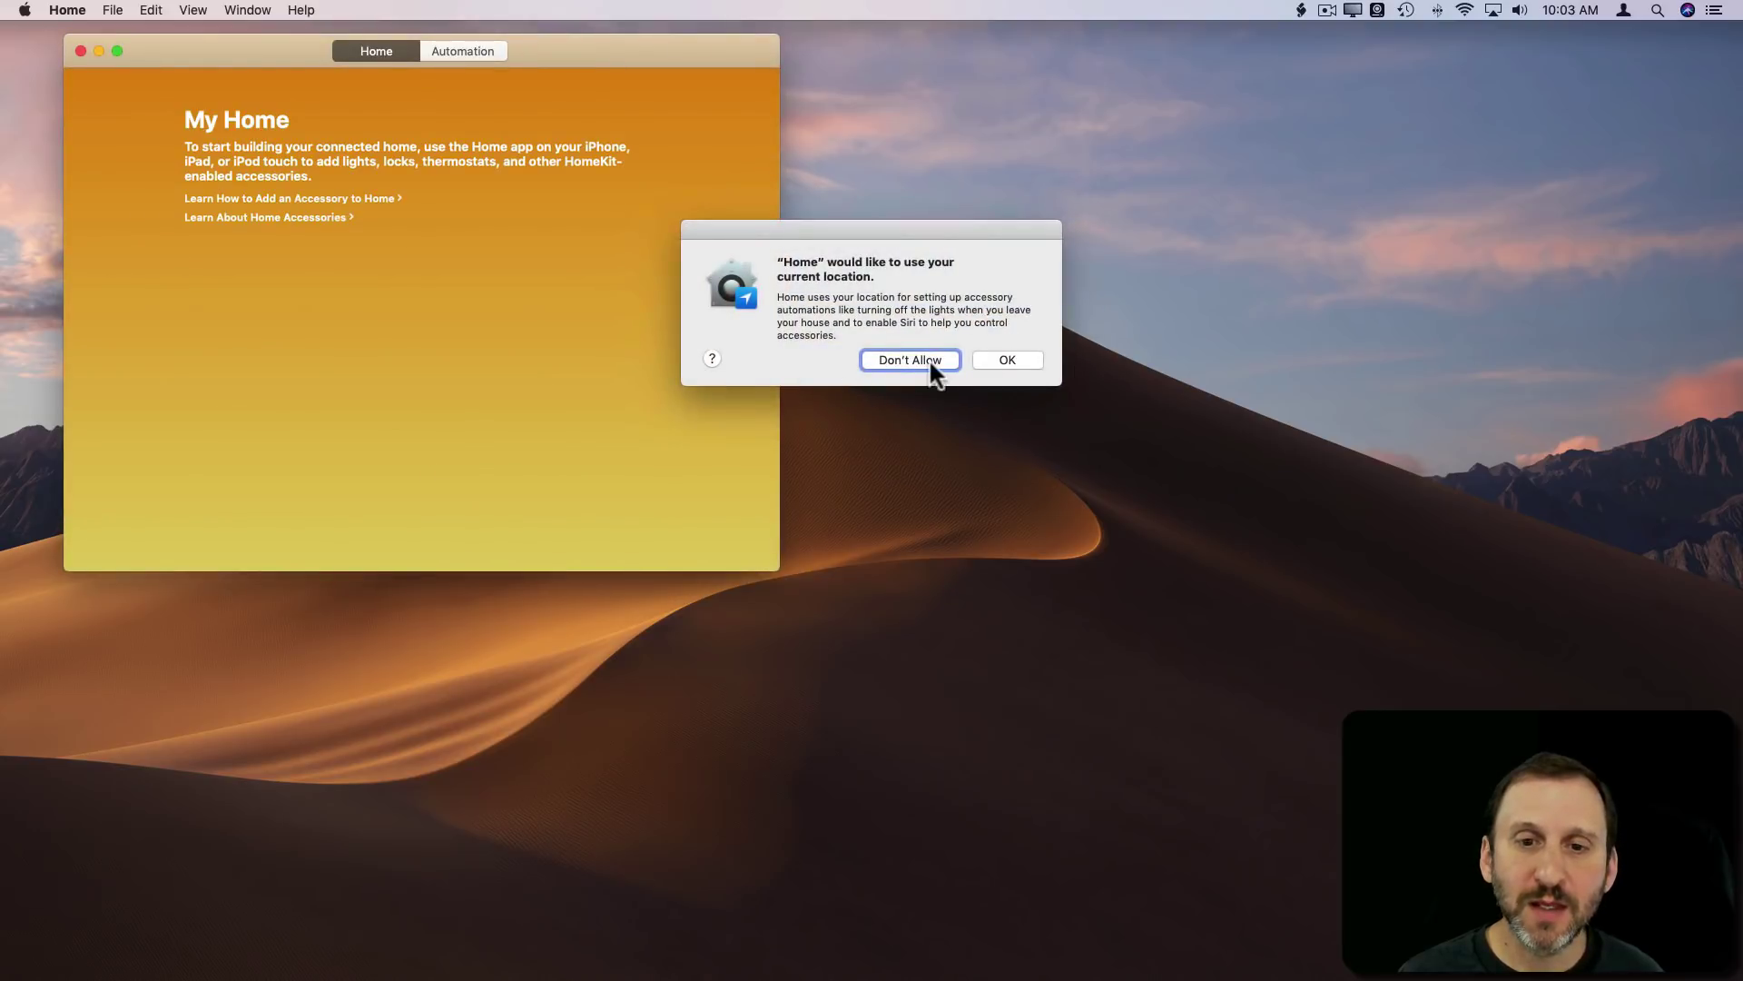
left_click(998, 358)
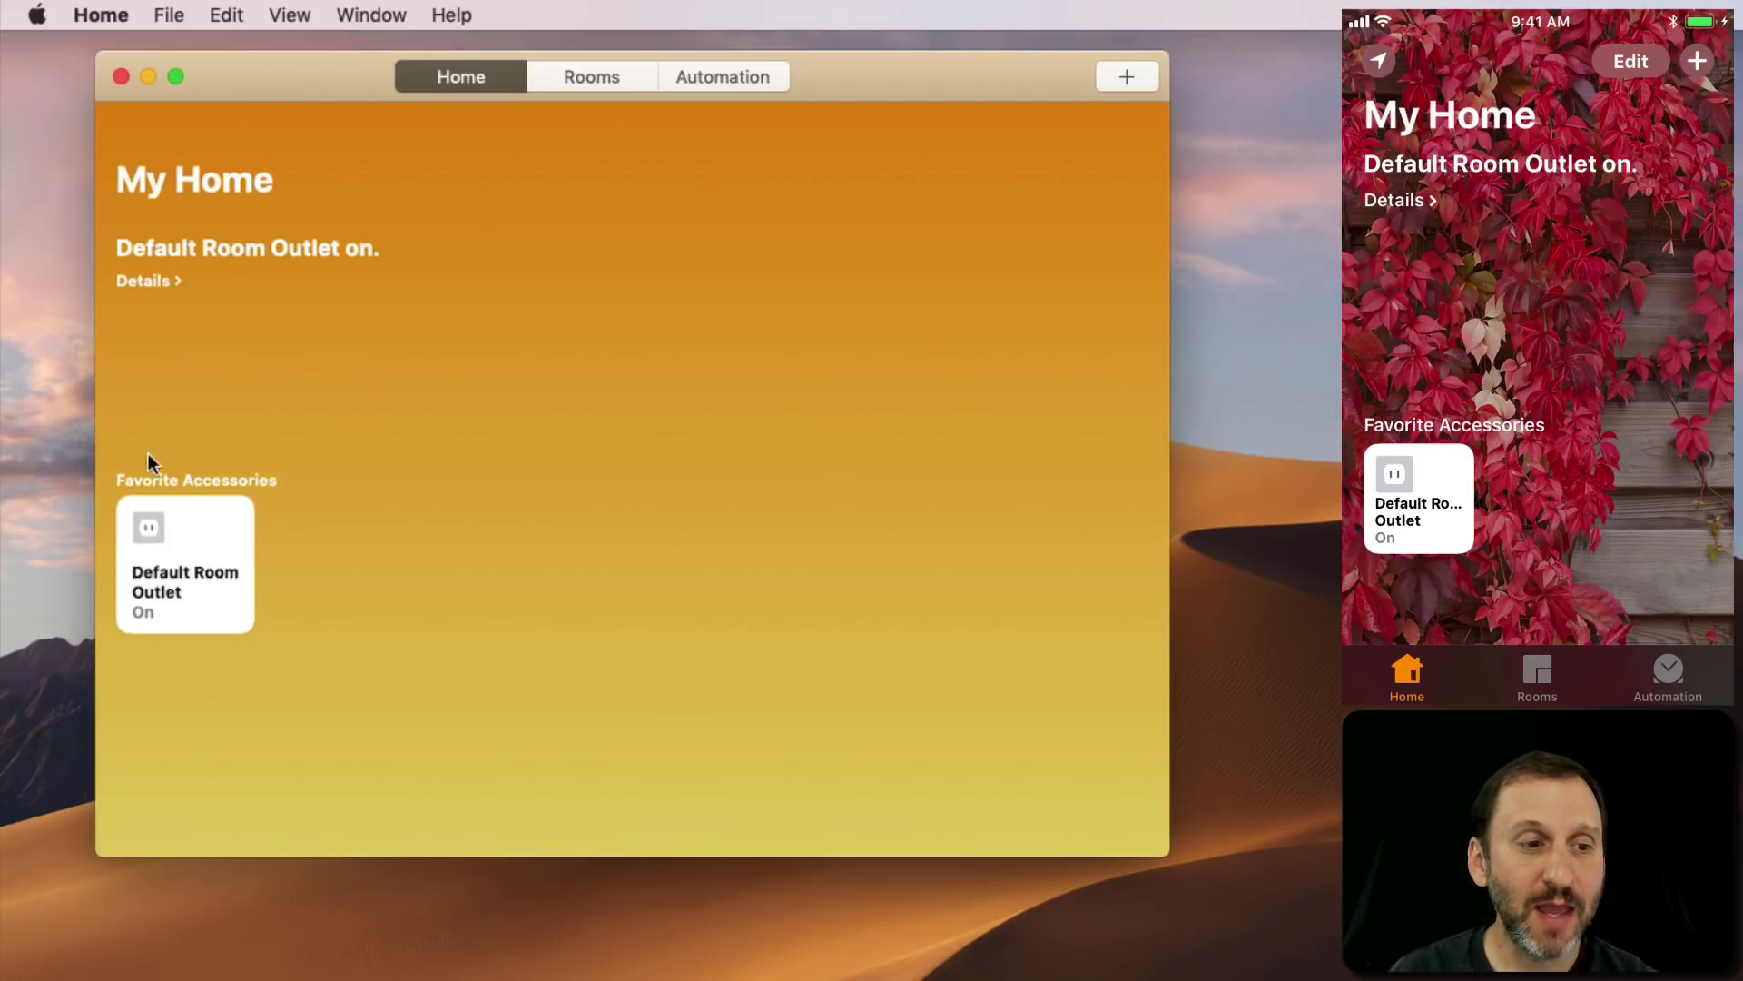
Step: Toggle the Default Room Outlet off, on, and off again
left_click(187, 582)
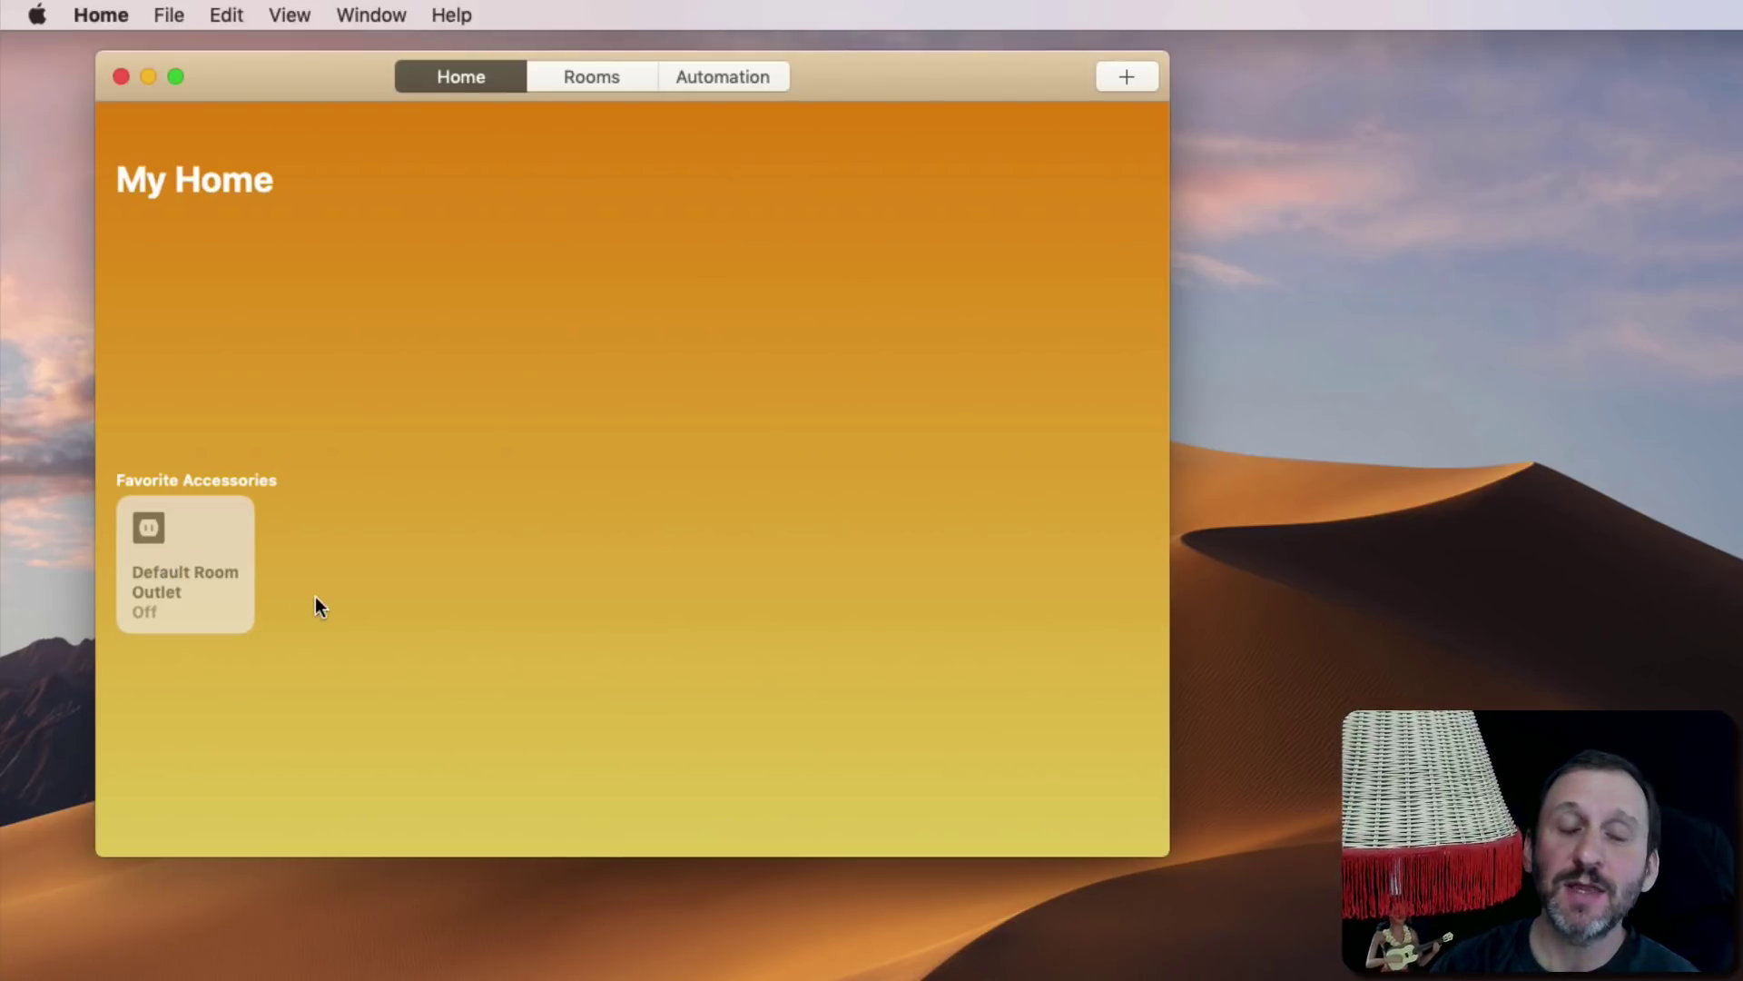
left_click(178, 562)
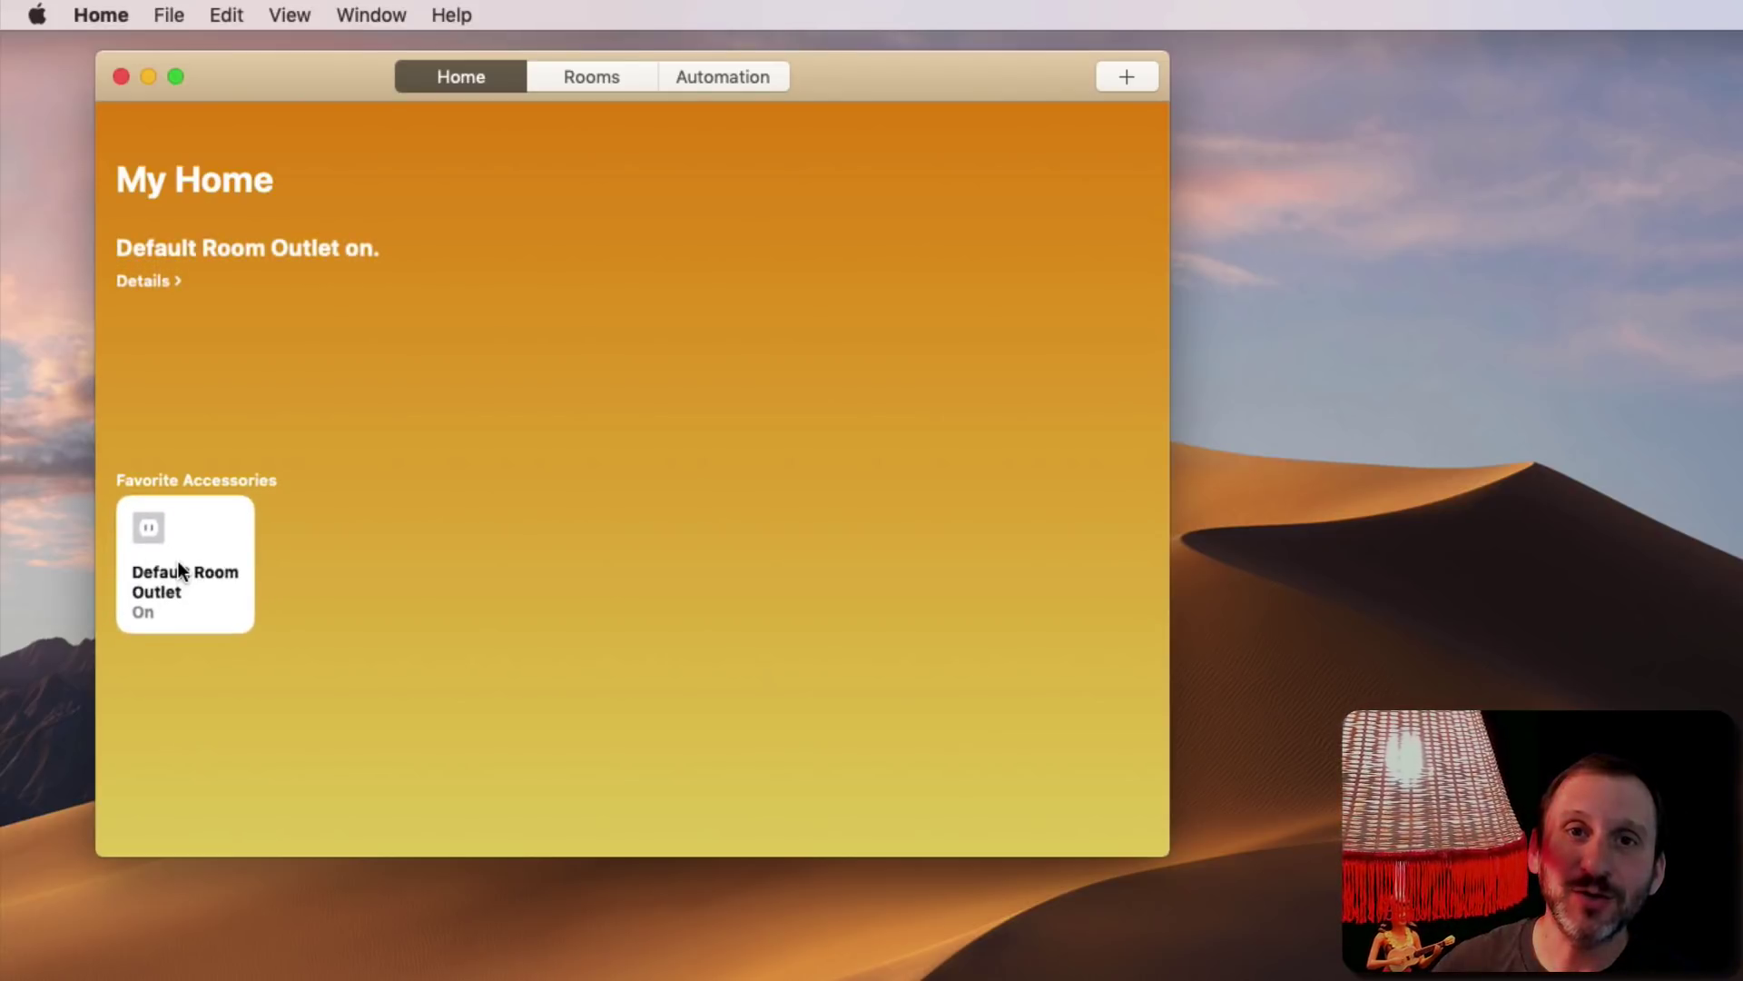
left_click(178, 563)
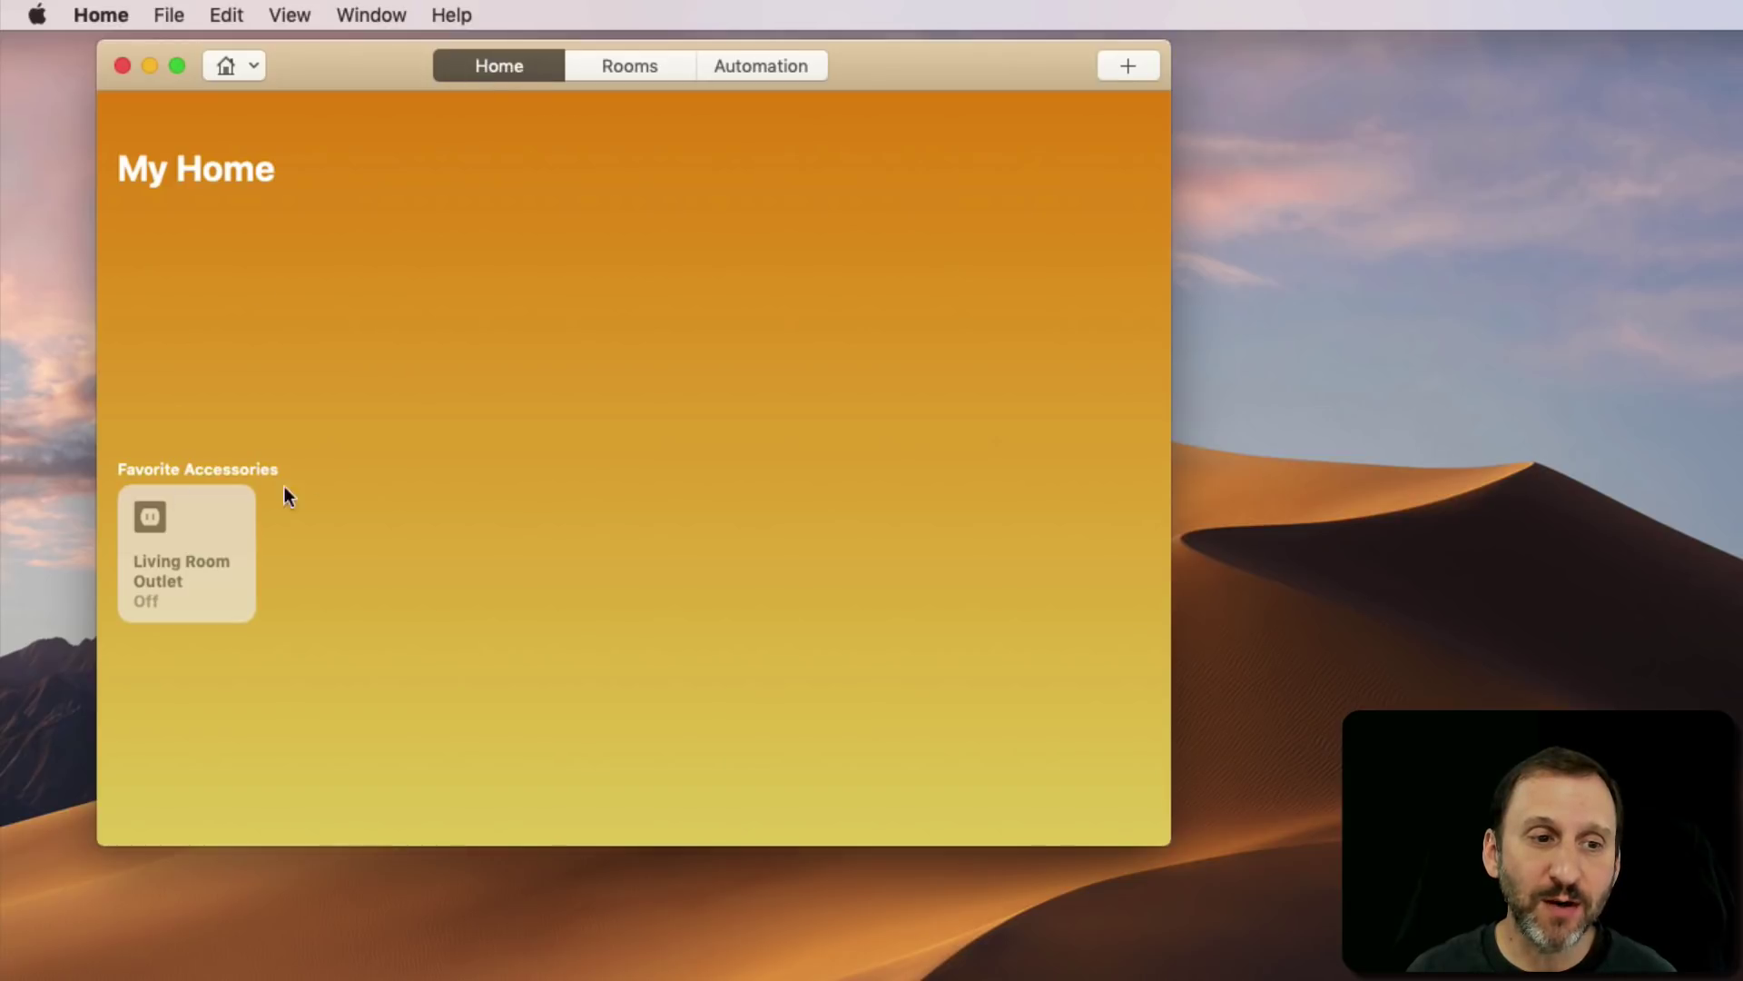
Step: In the Rooms view, look at the Kitchen, then return to the Living Room
left_click(627, 65)
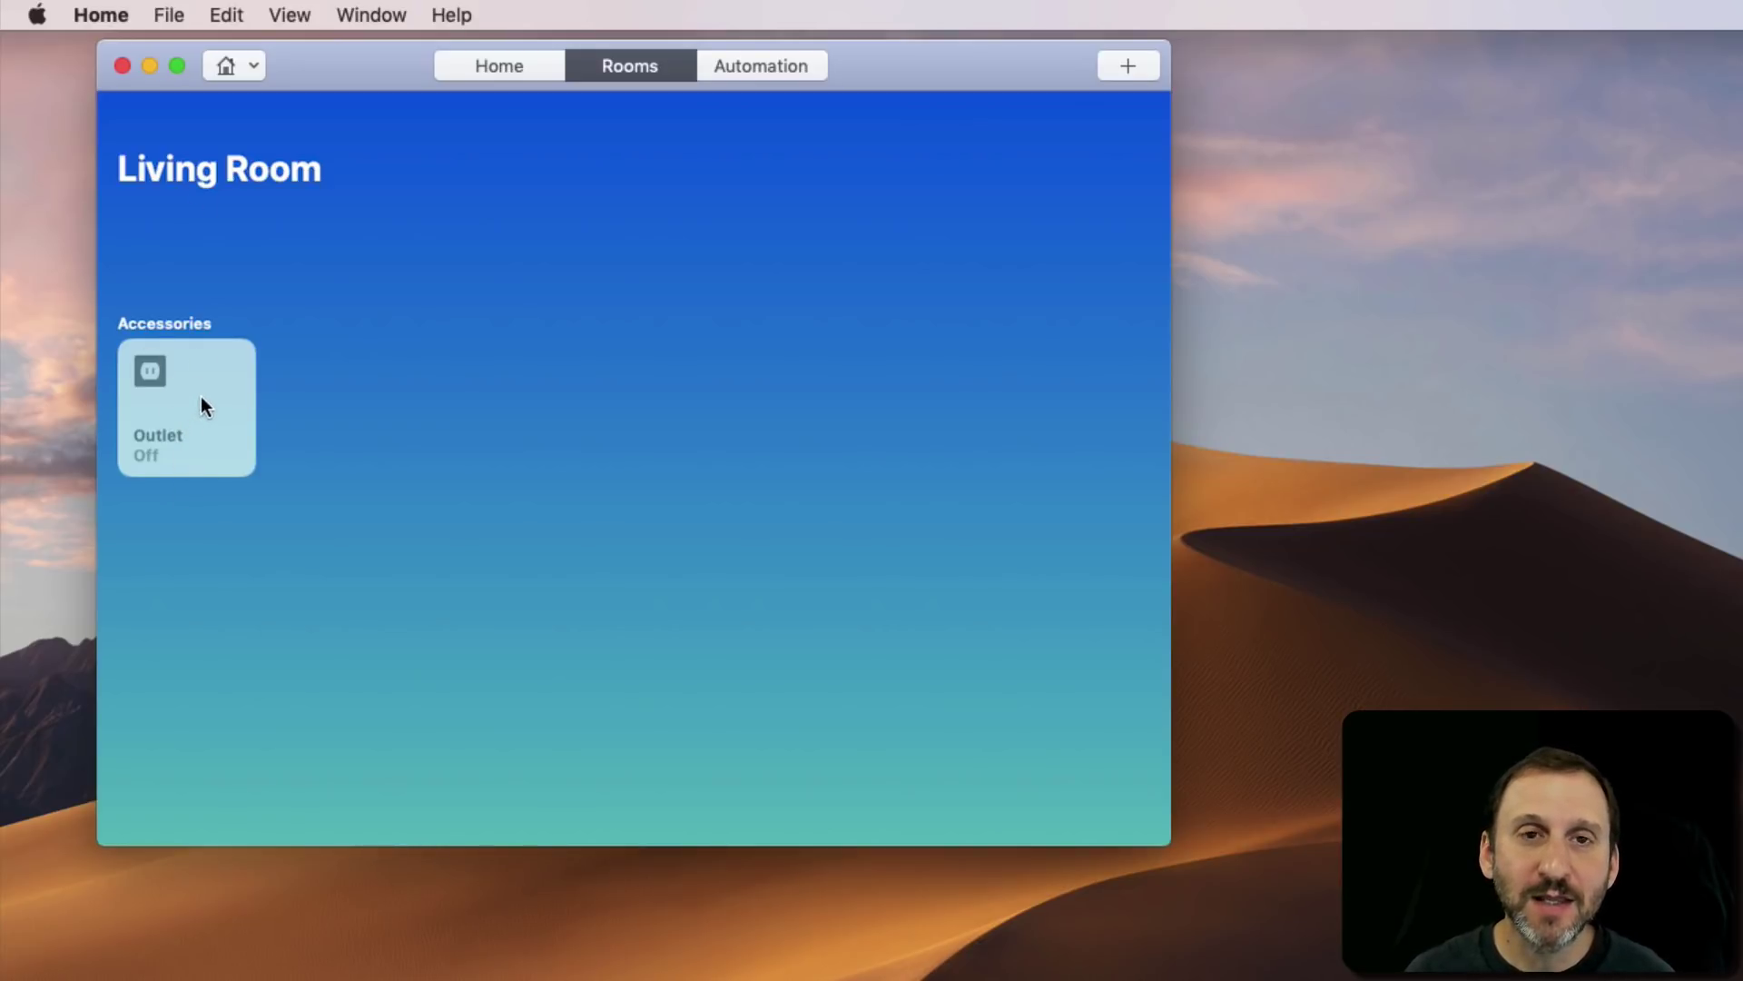
left_click(247, 64)
left_click(246, 125)
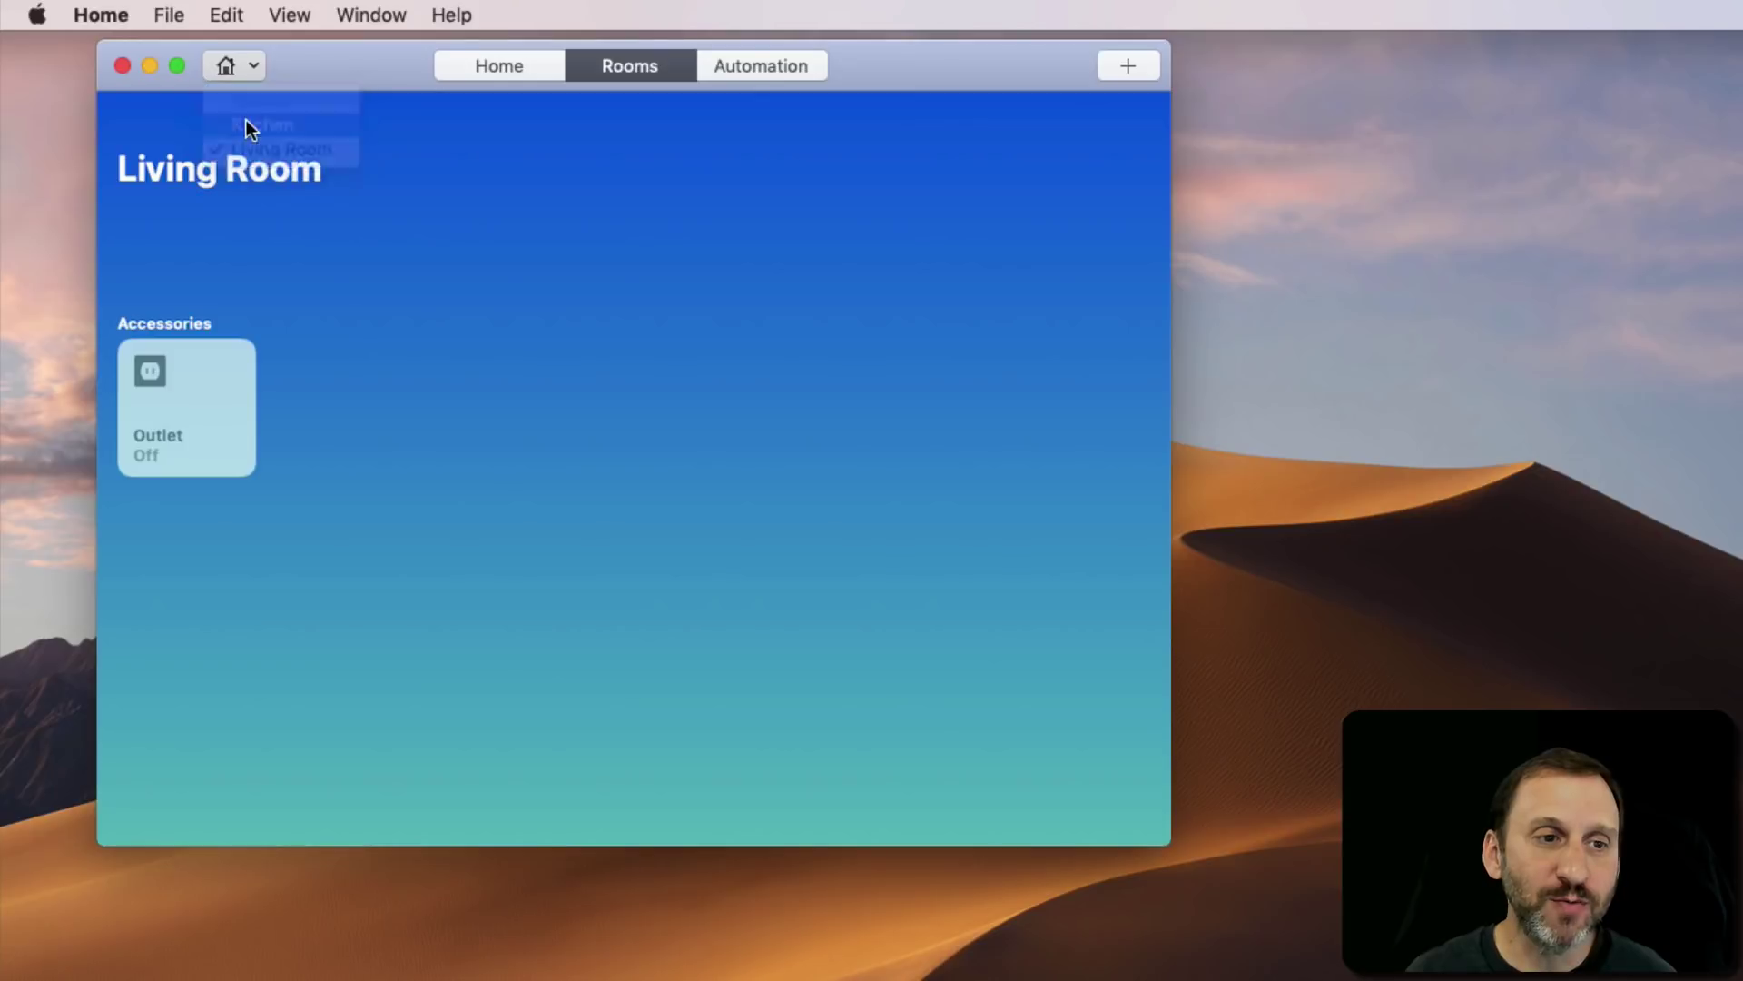
left_click(244, 69)
left_click(238, 151)
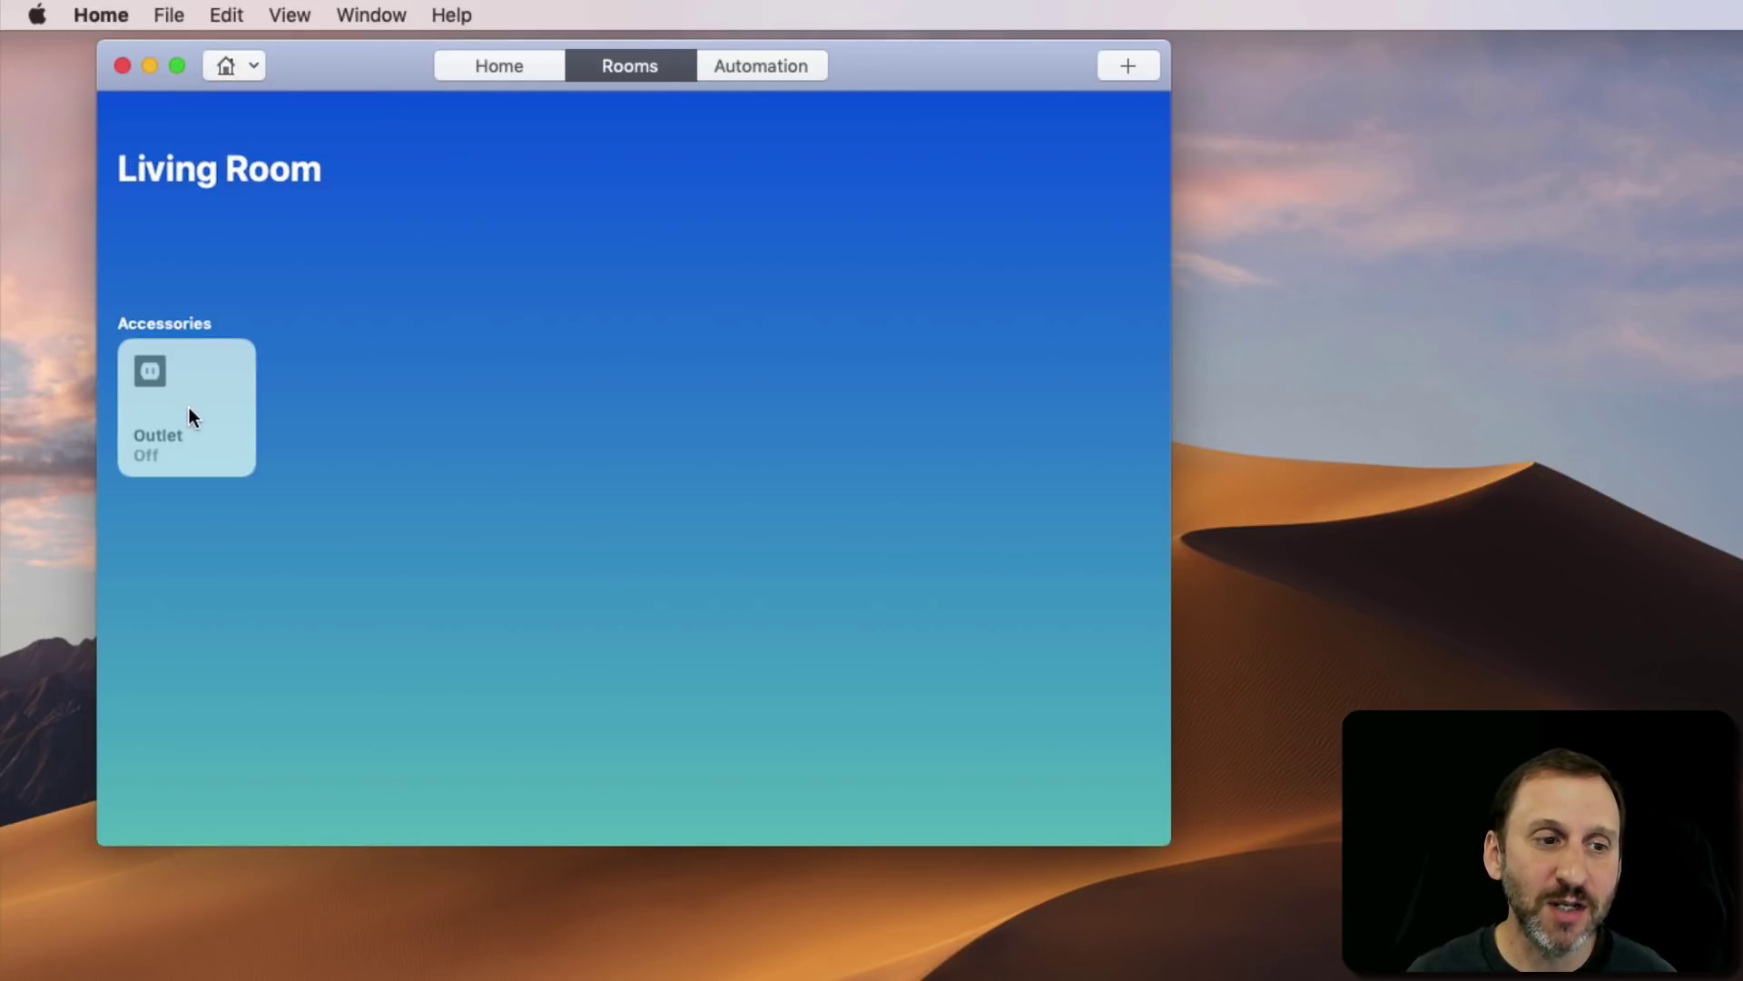
Step: Rename the Outlet accessory to Lamp in its settings
right_click(187, 407)
left_click(229, 448)
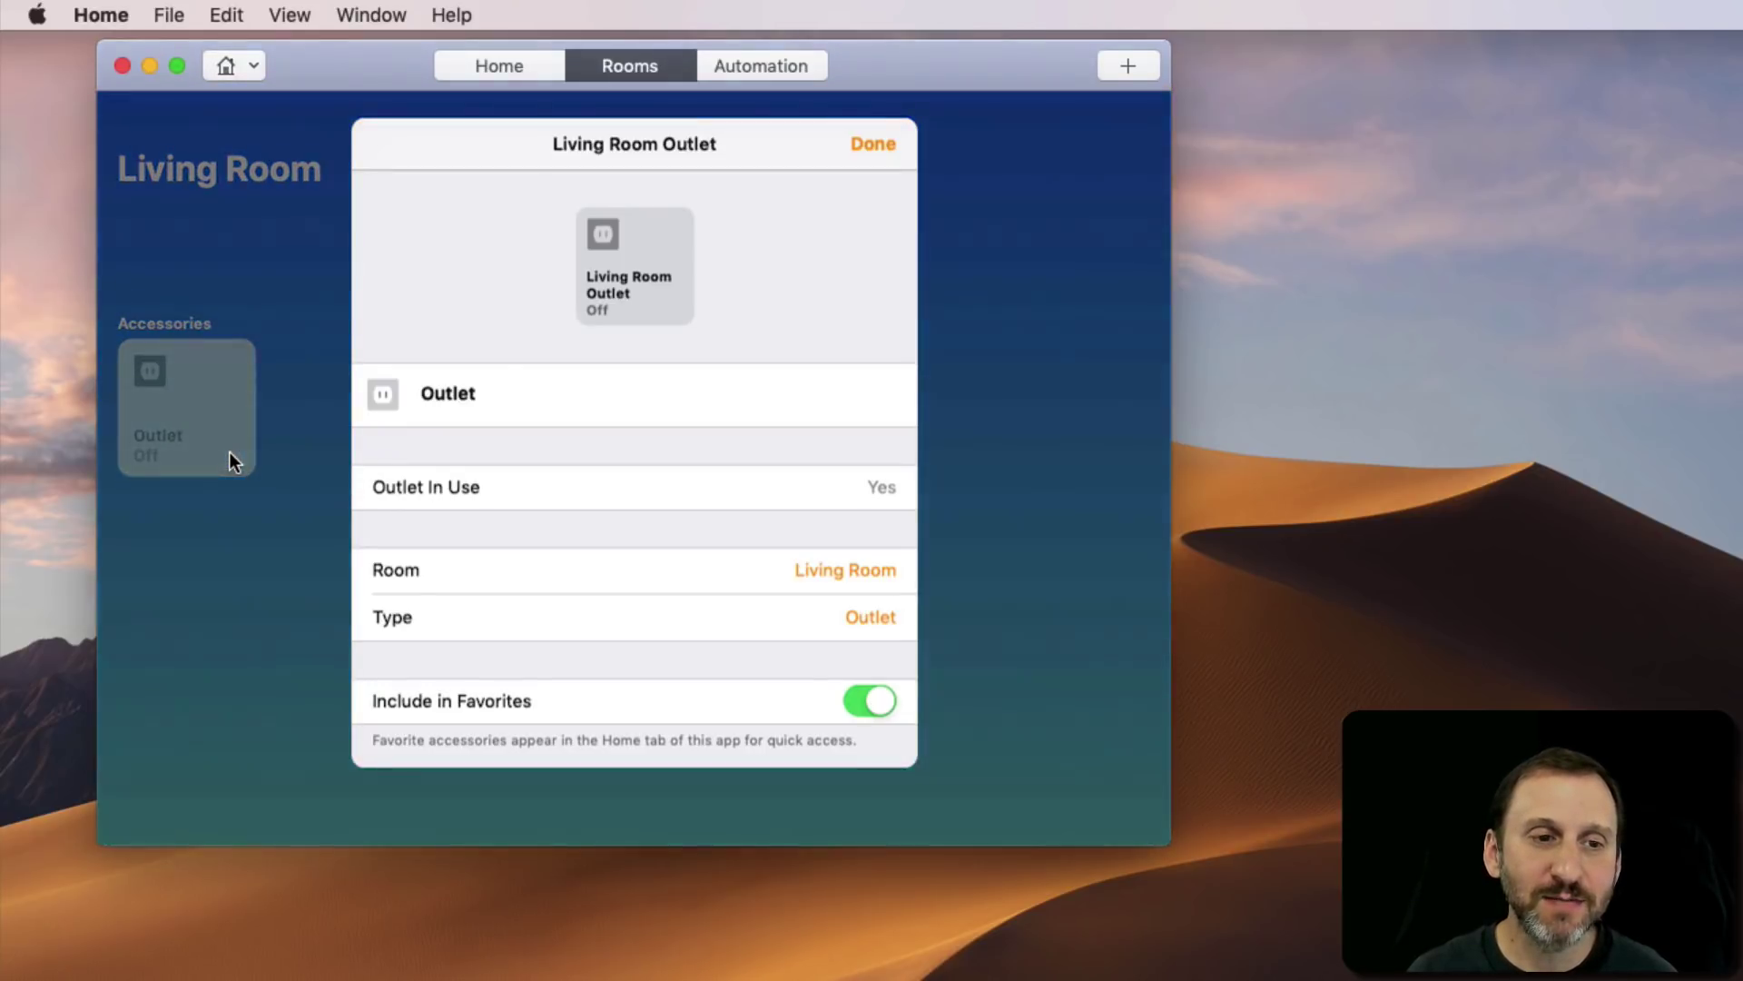
double_click(455, 393)
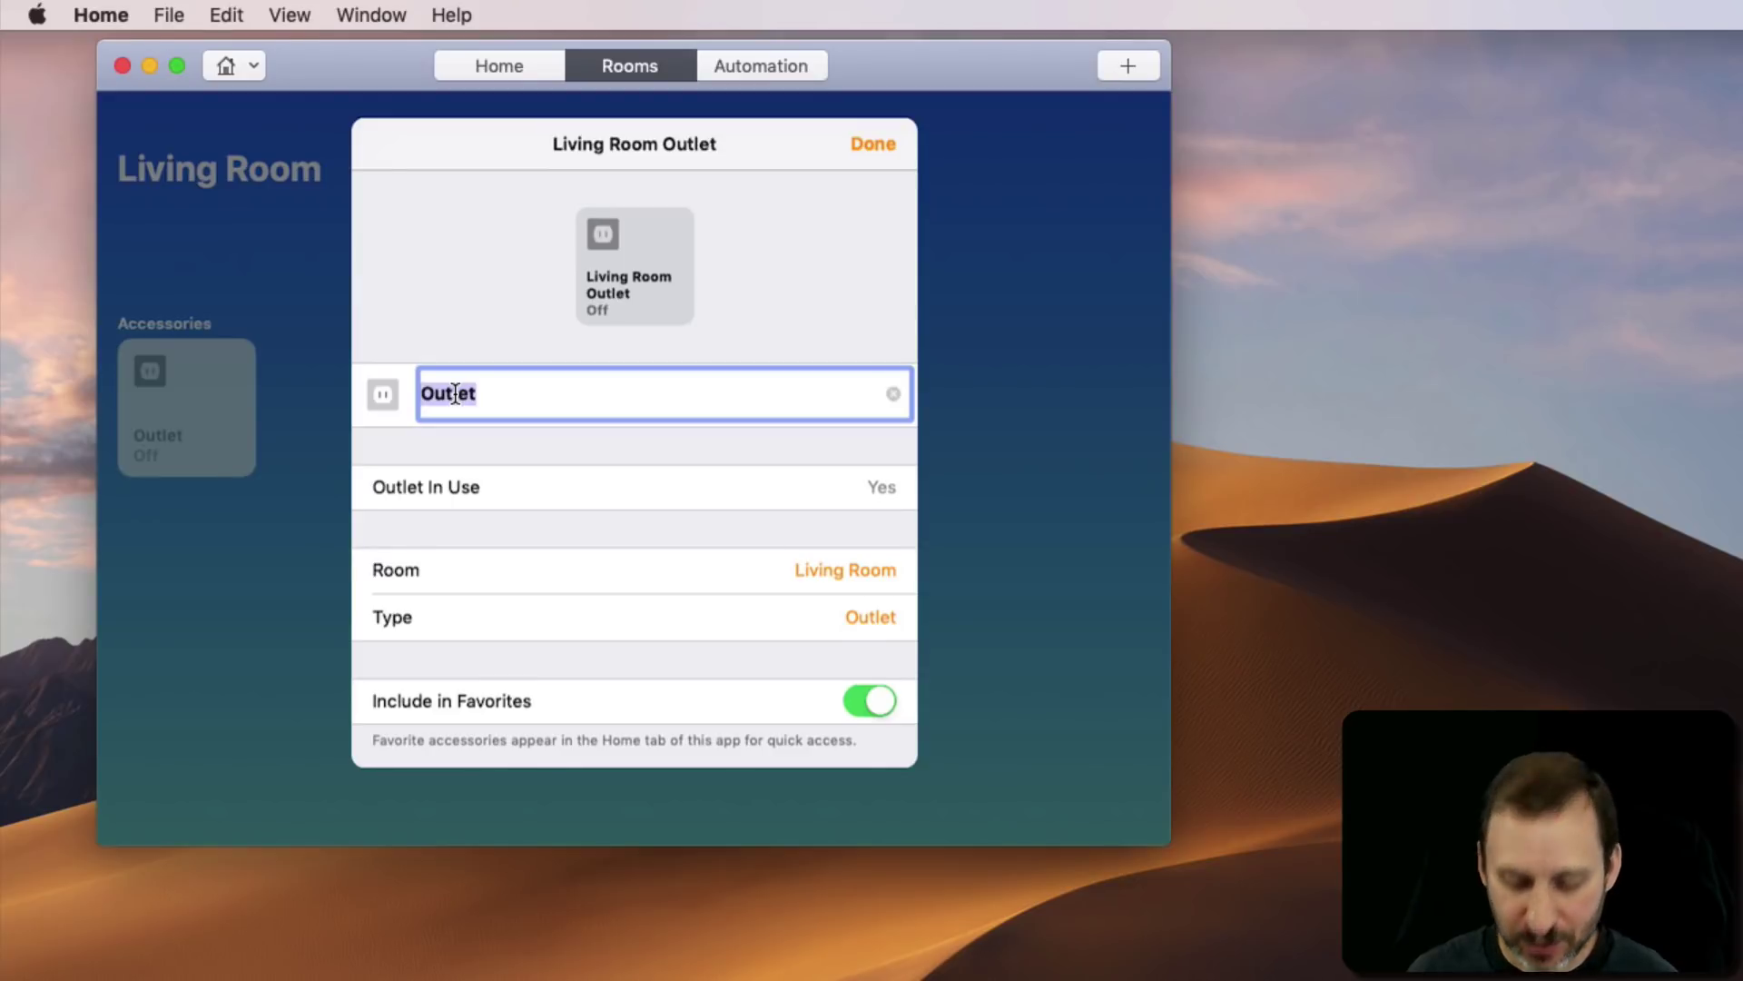
type("Lamp")
key("Return")
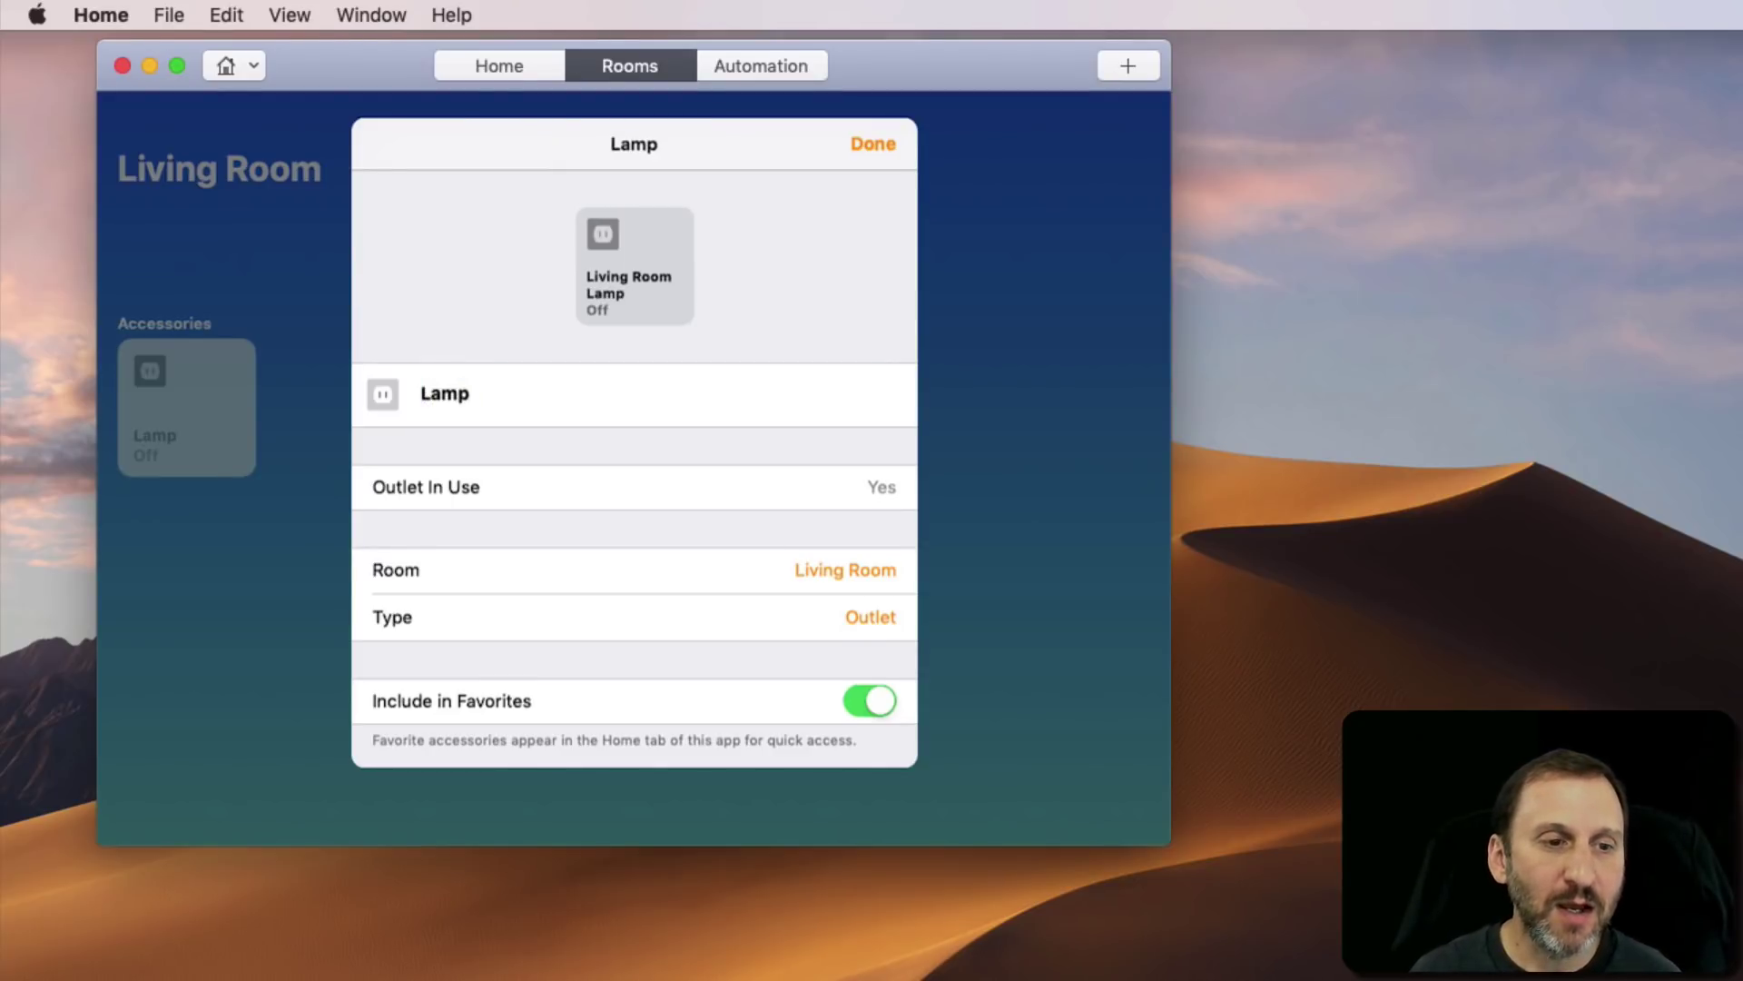
Step: Assign Lamp to the Kitchen room and show the Kitchen room
left_click(819, 569)
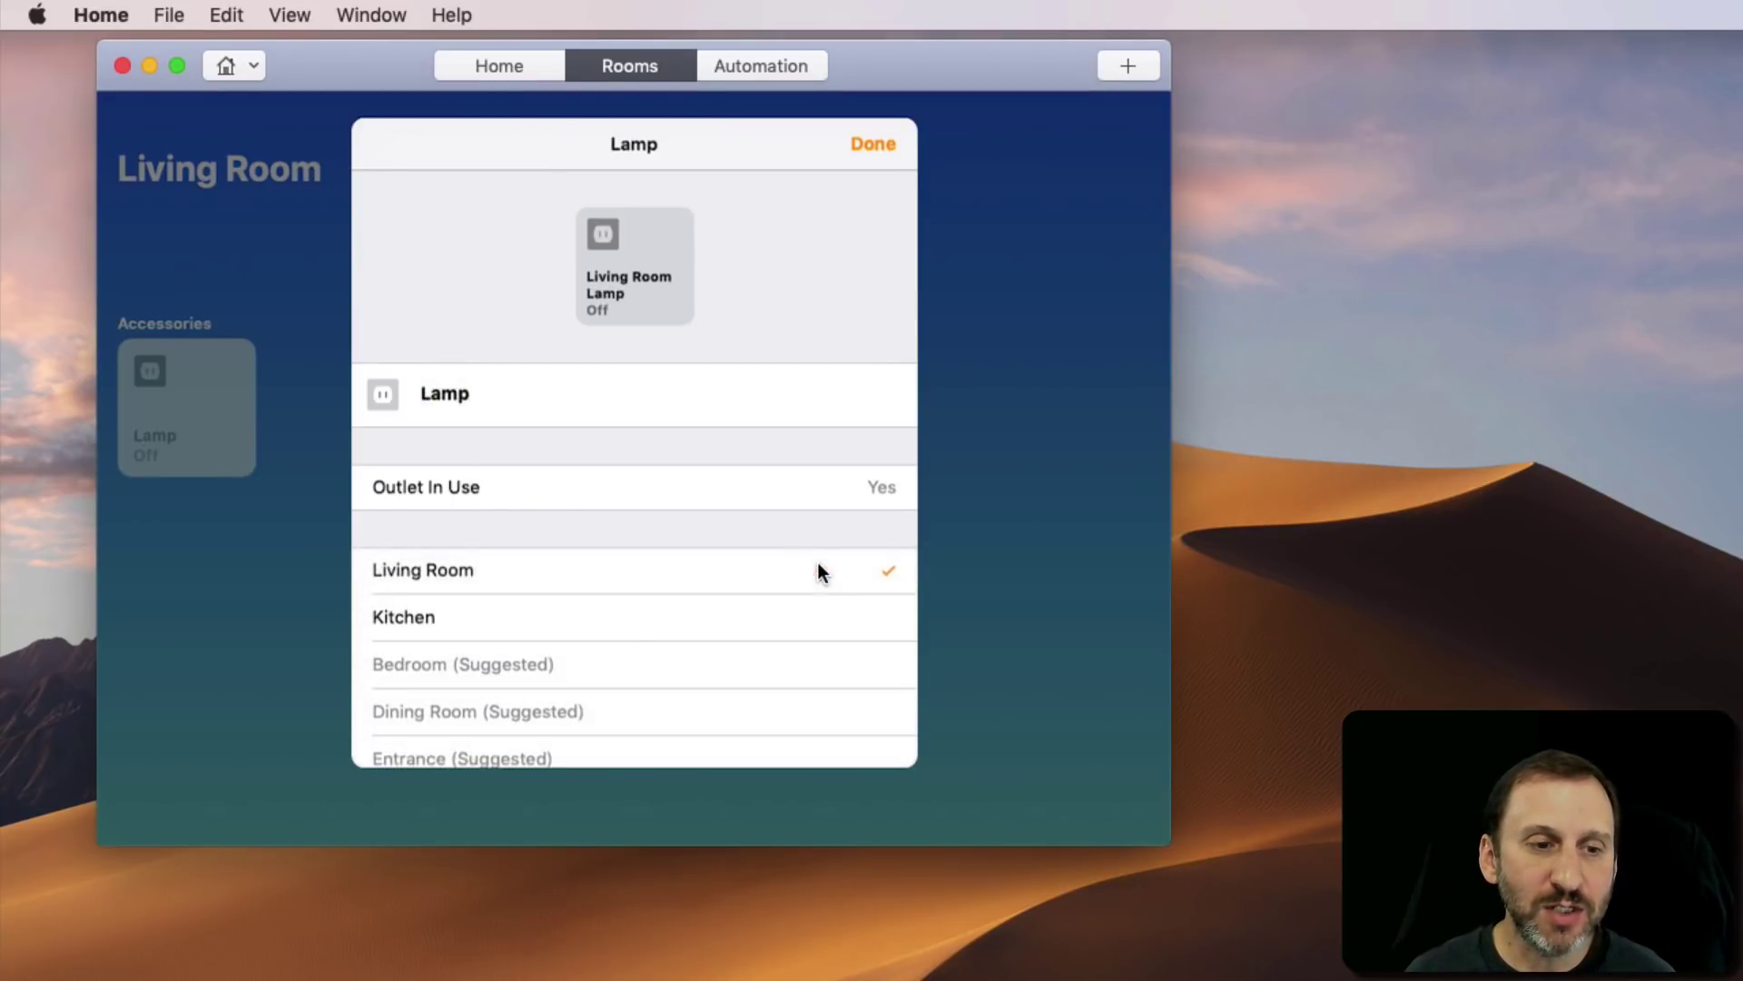
left_click(544, 618)
left_click(870, 147)
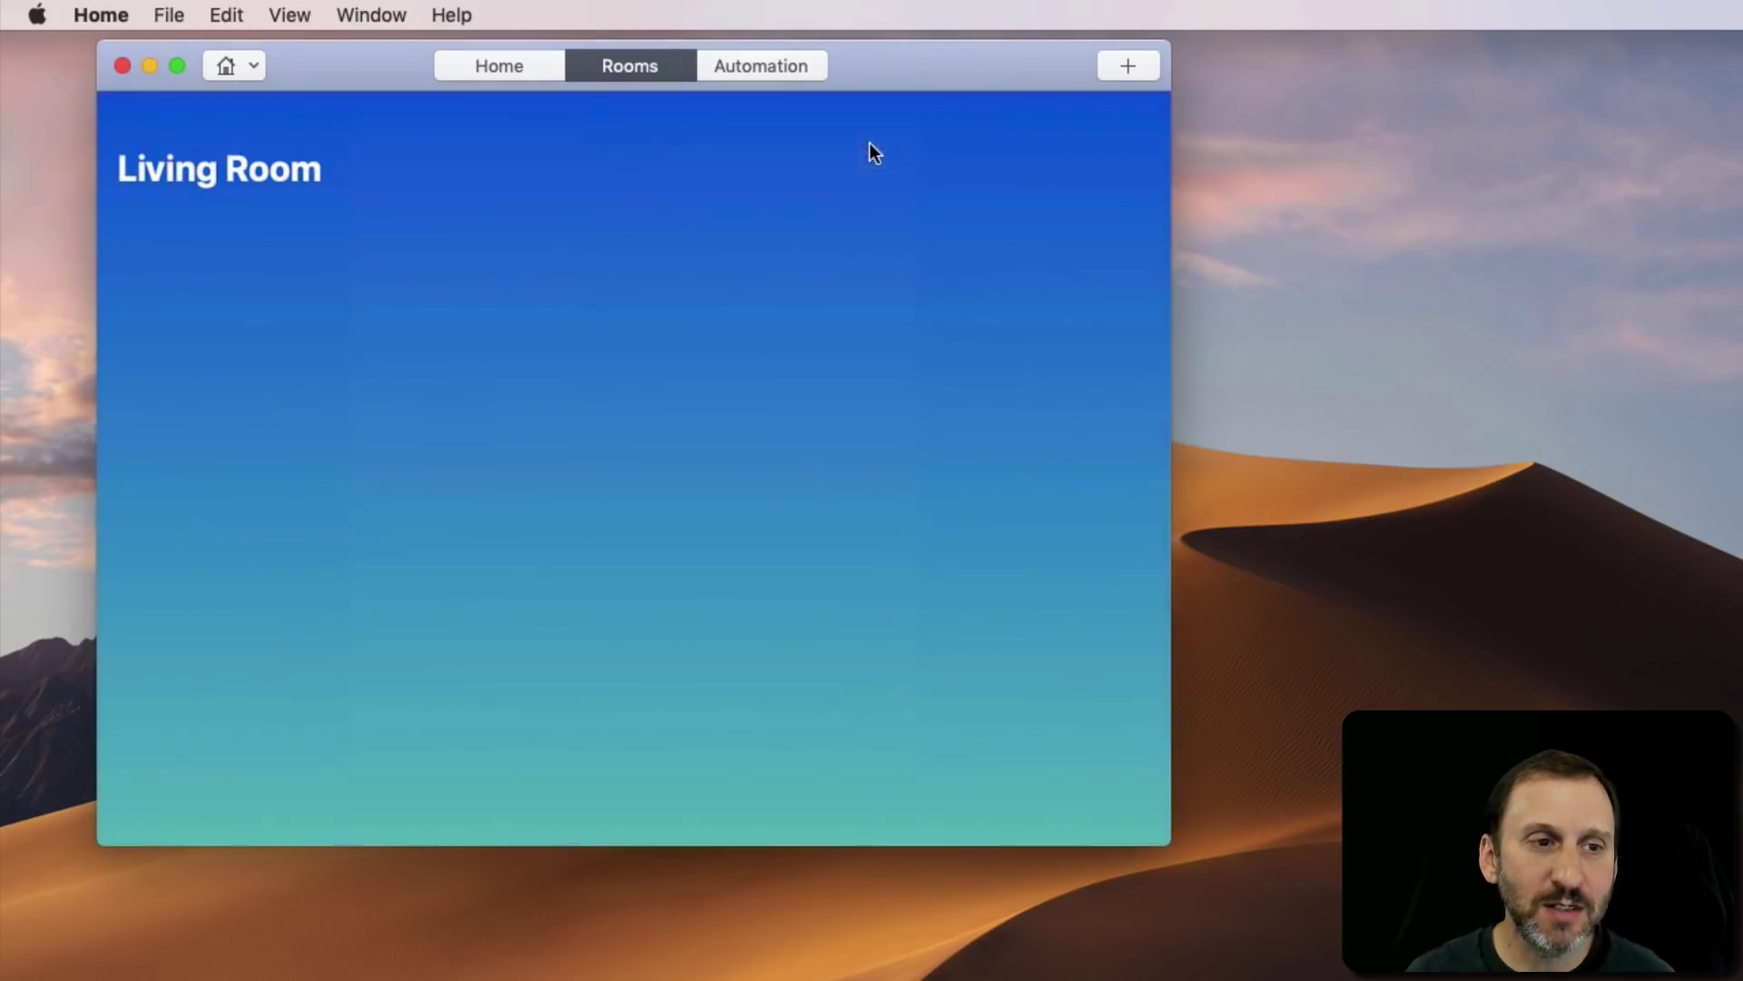
left_click(253, 68)
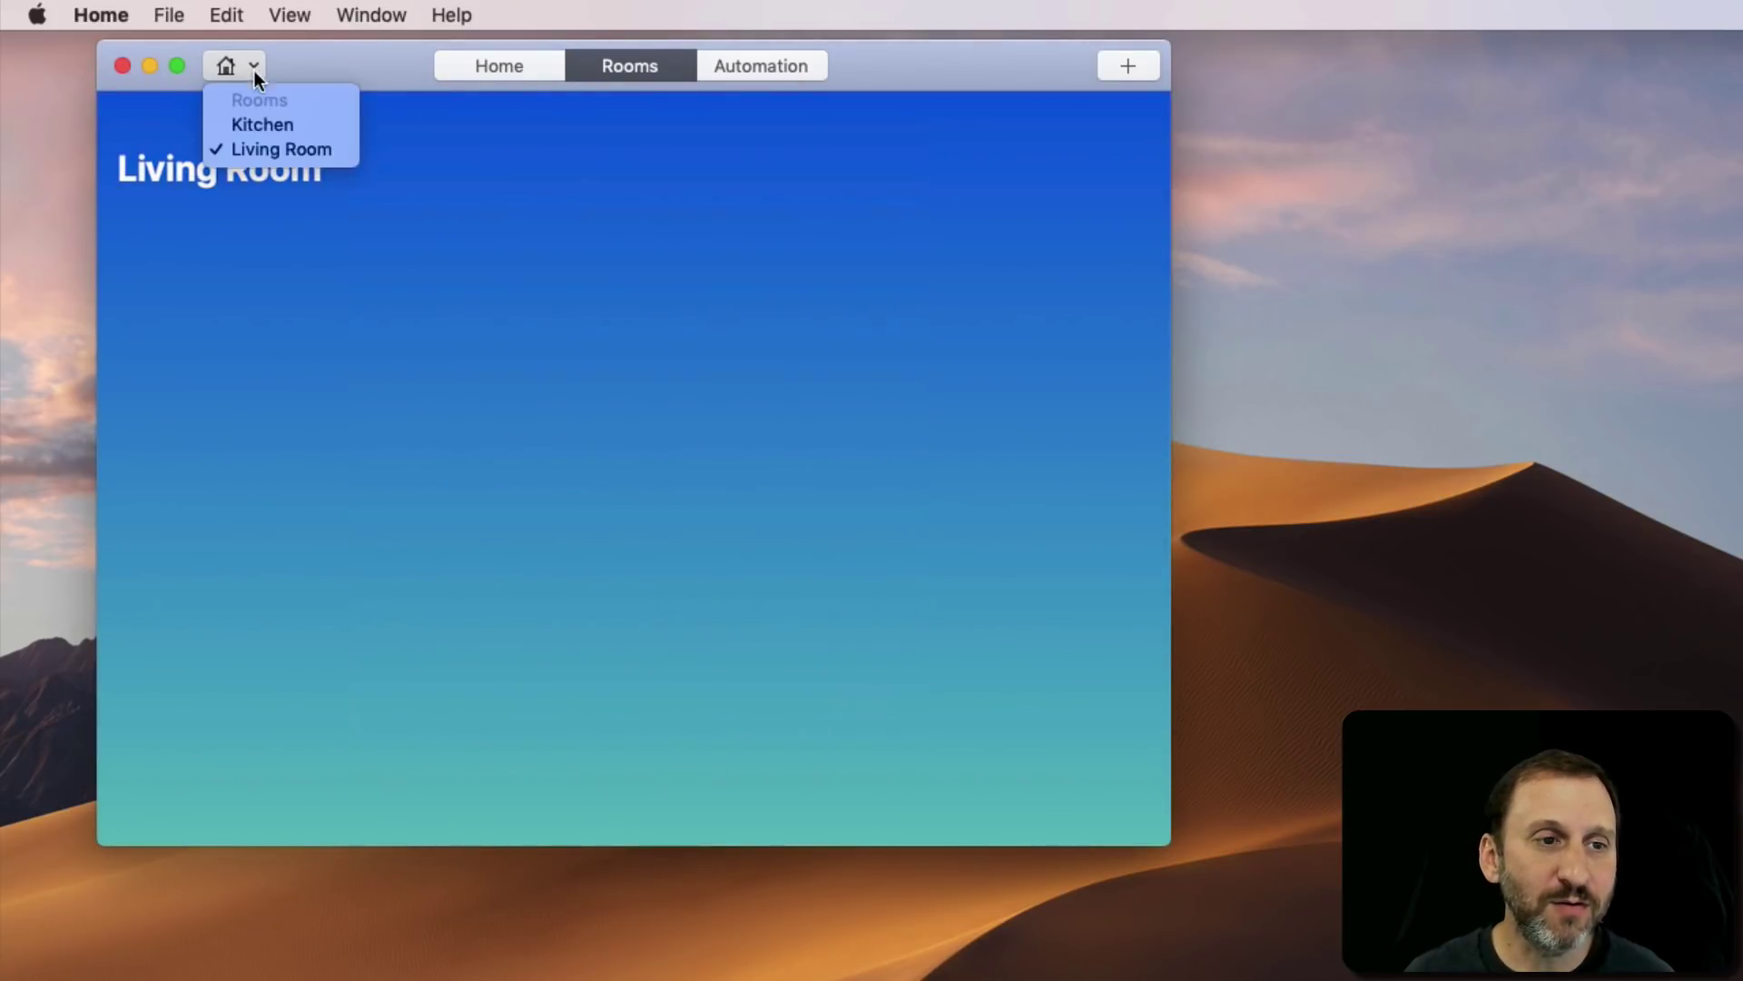
left_click(247, 122)
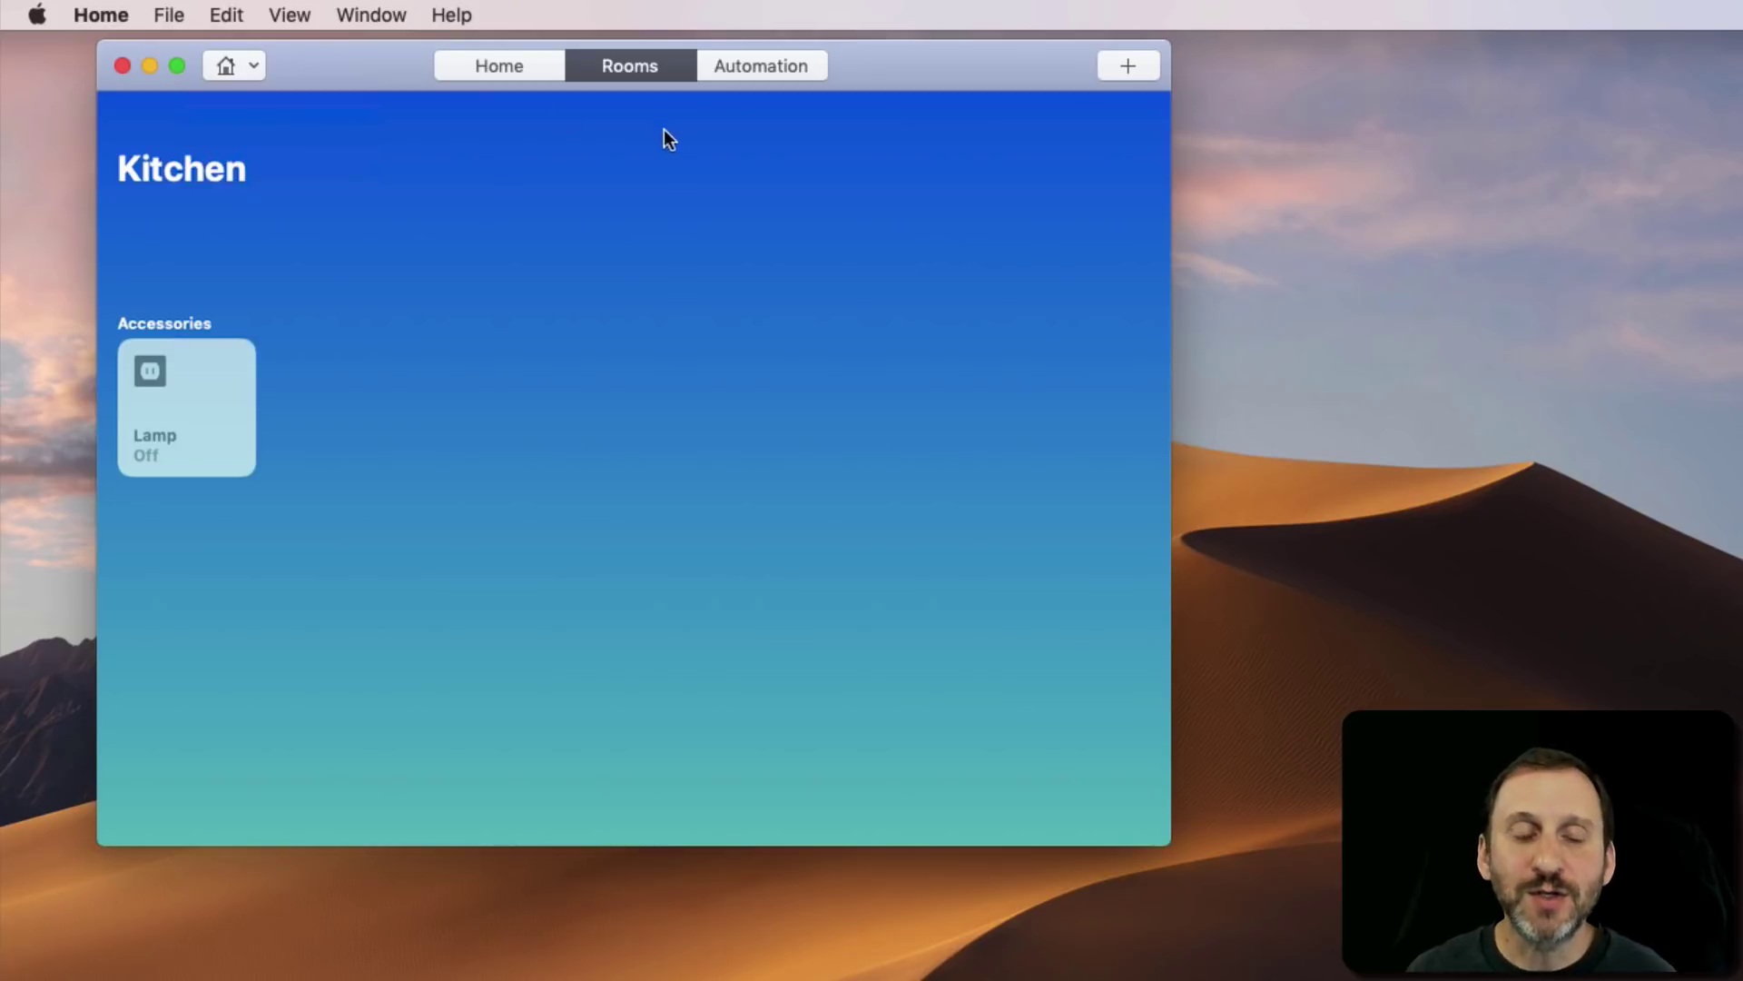
left_click(759, 71)
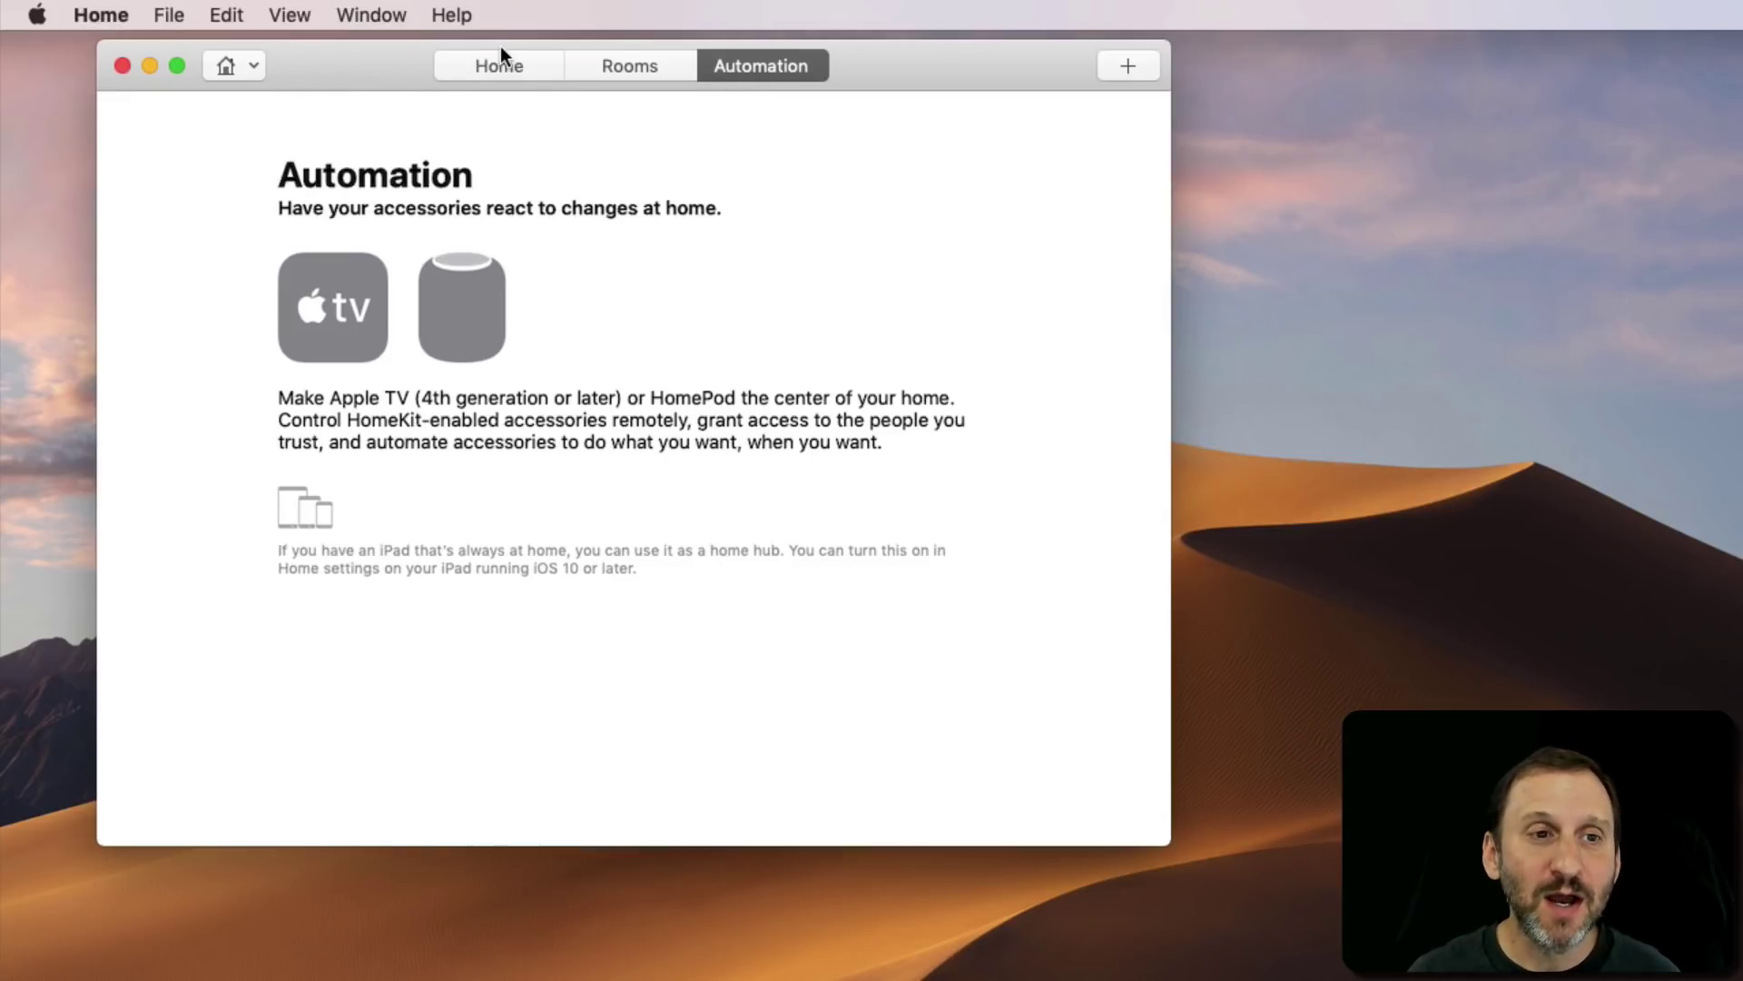
left_click(445, 12)
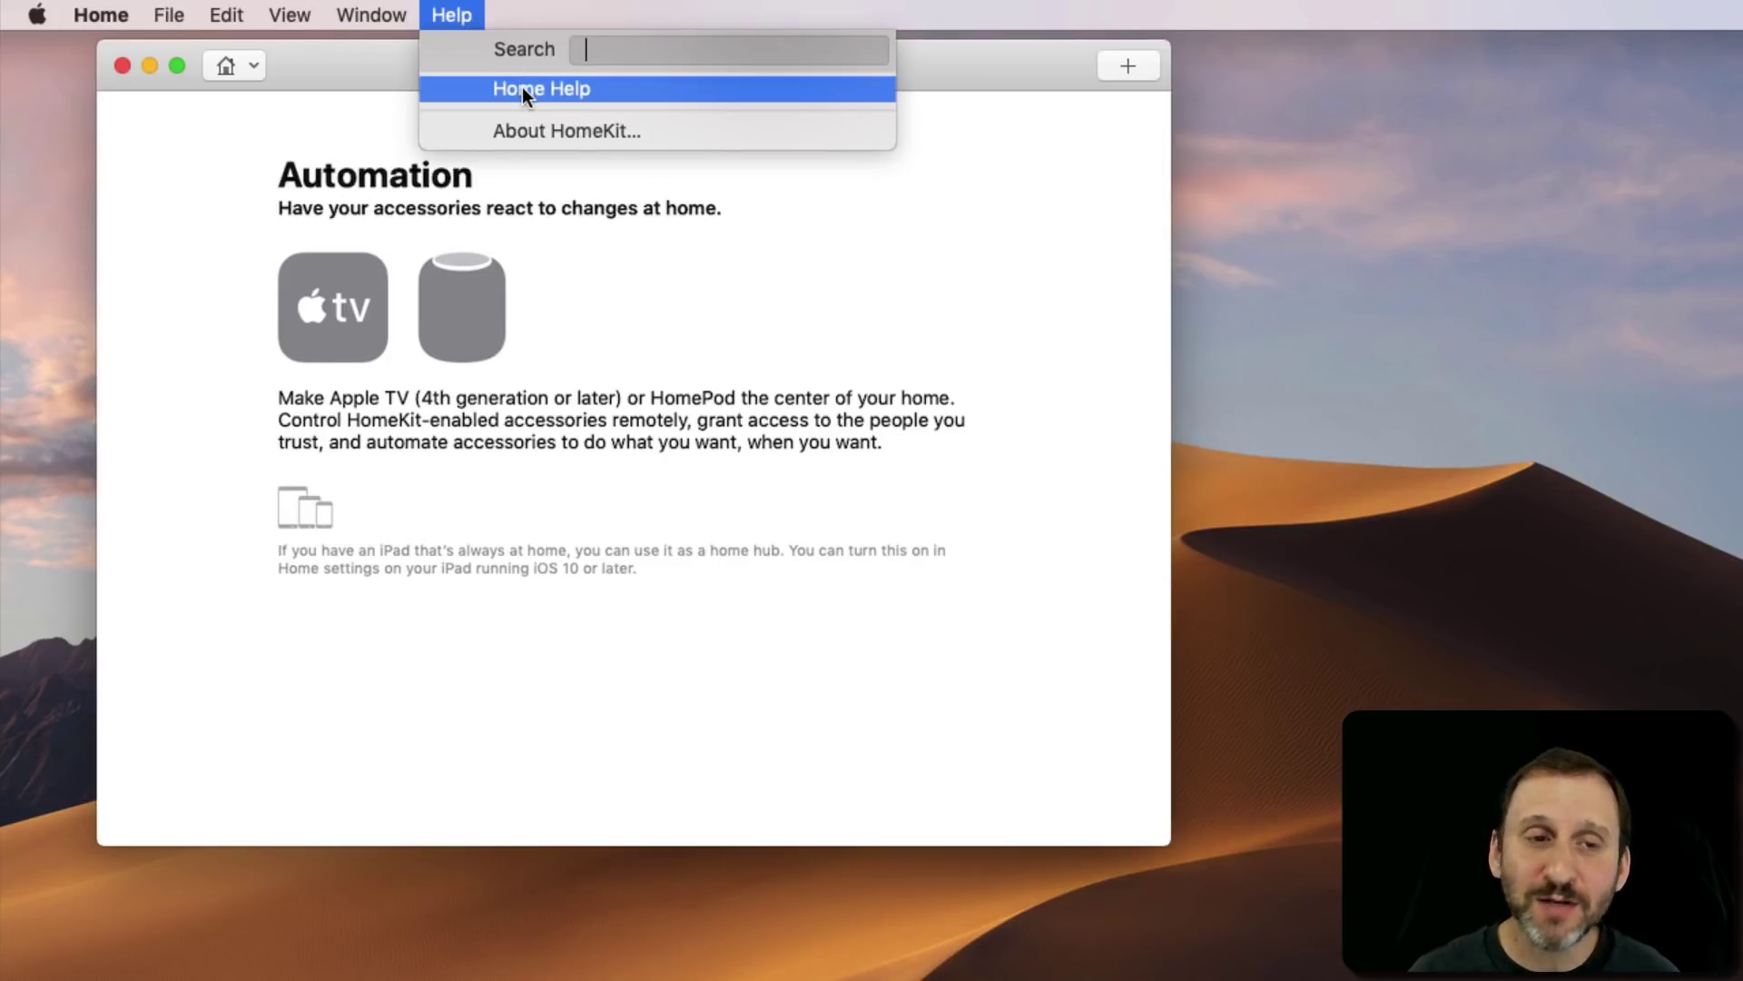
left_click(927, 19)
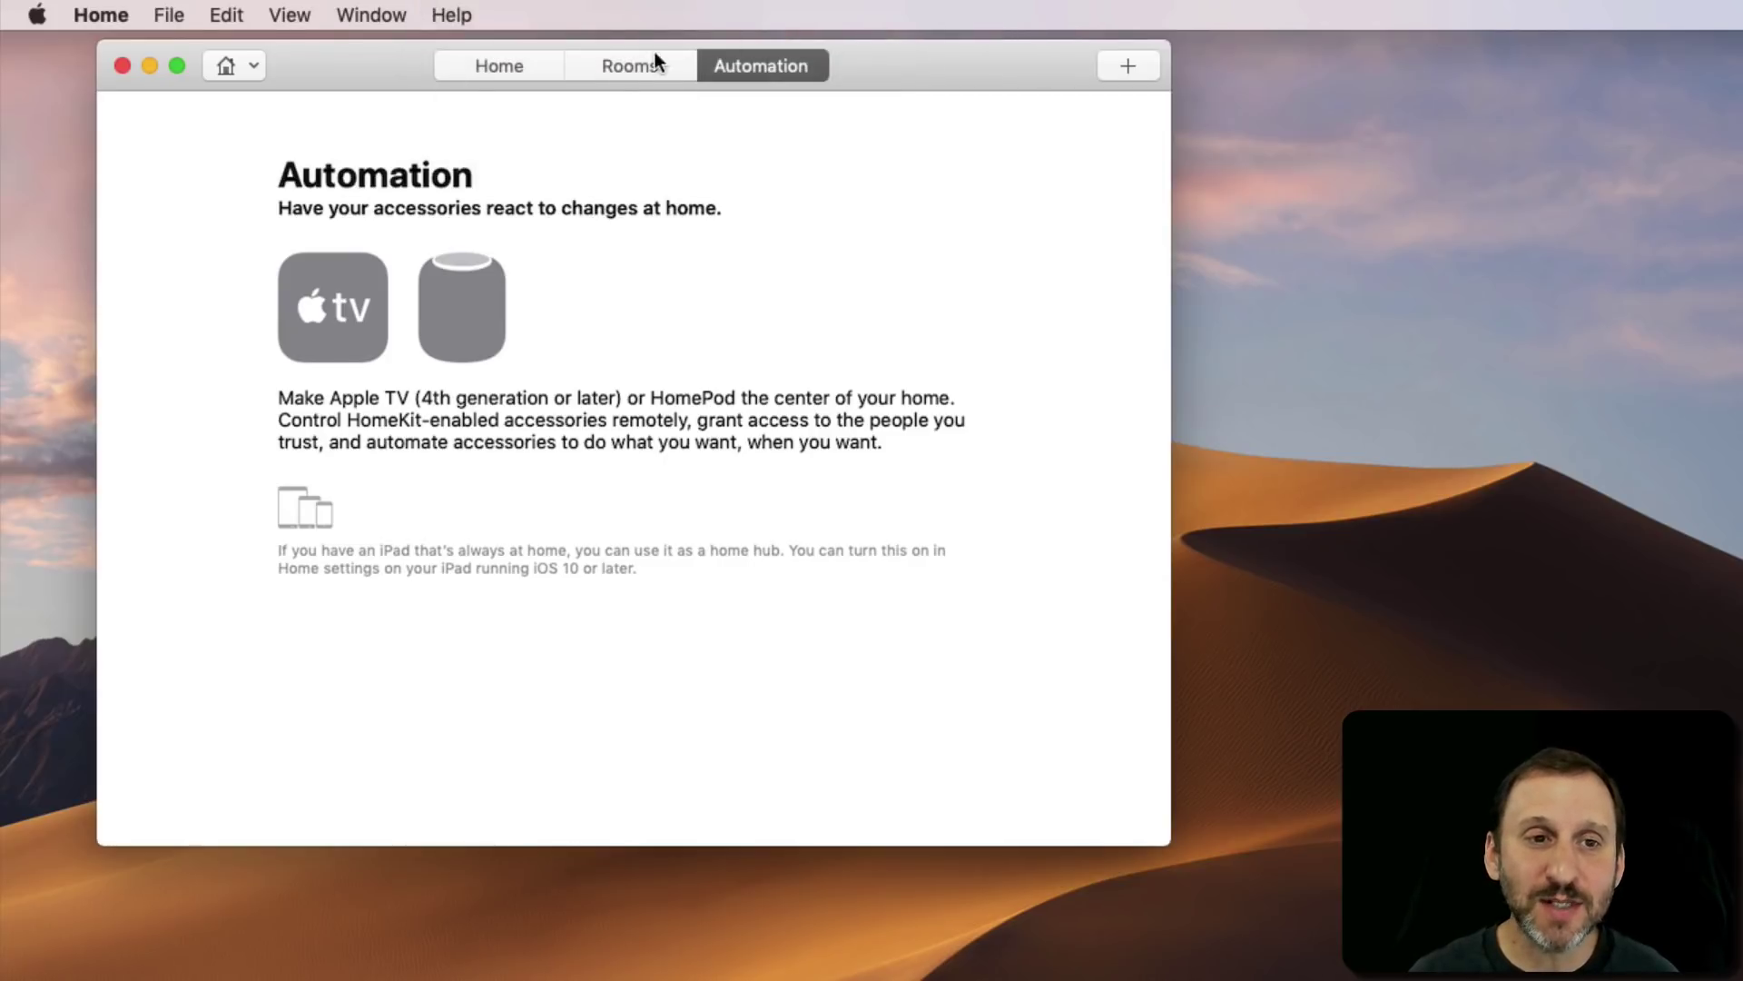
left_click(627, 67)
Step: Add a new scene using the suggested Good Night scene
left_click(1118, 71)
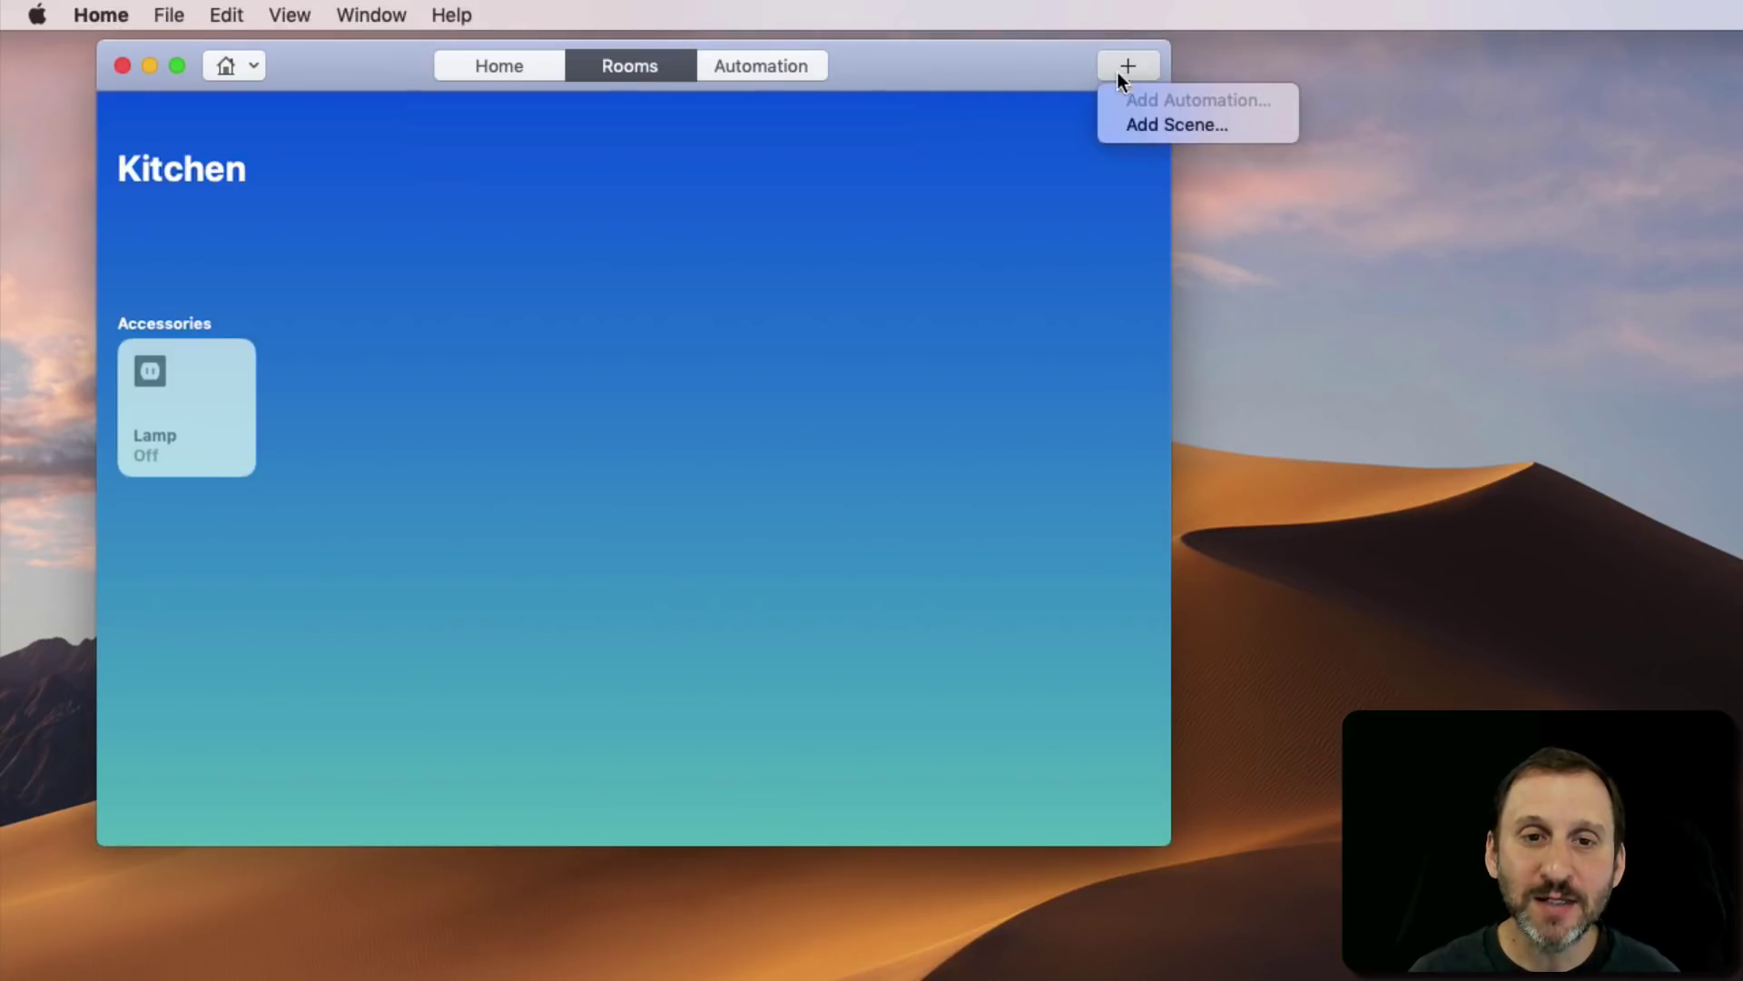
left_click(1148, 118)
left_click(486, 259)
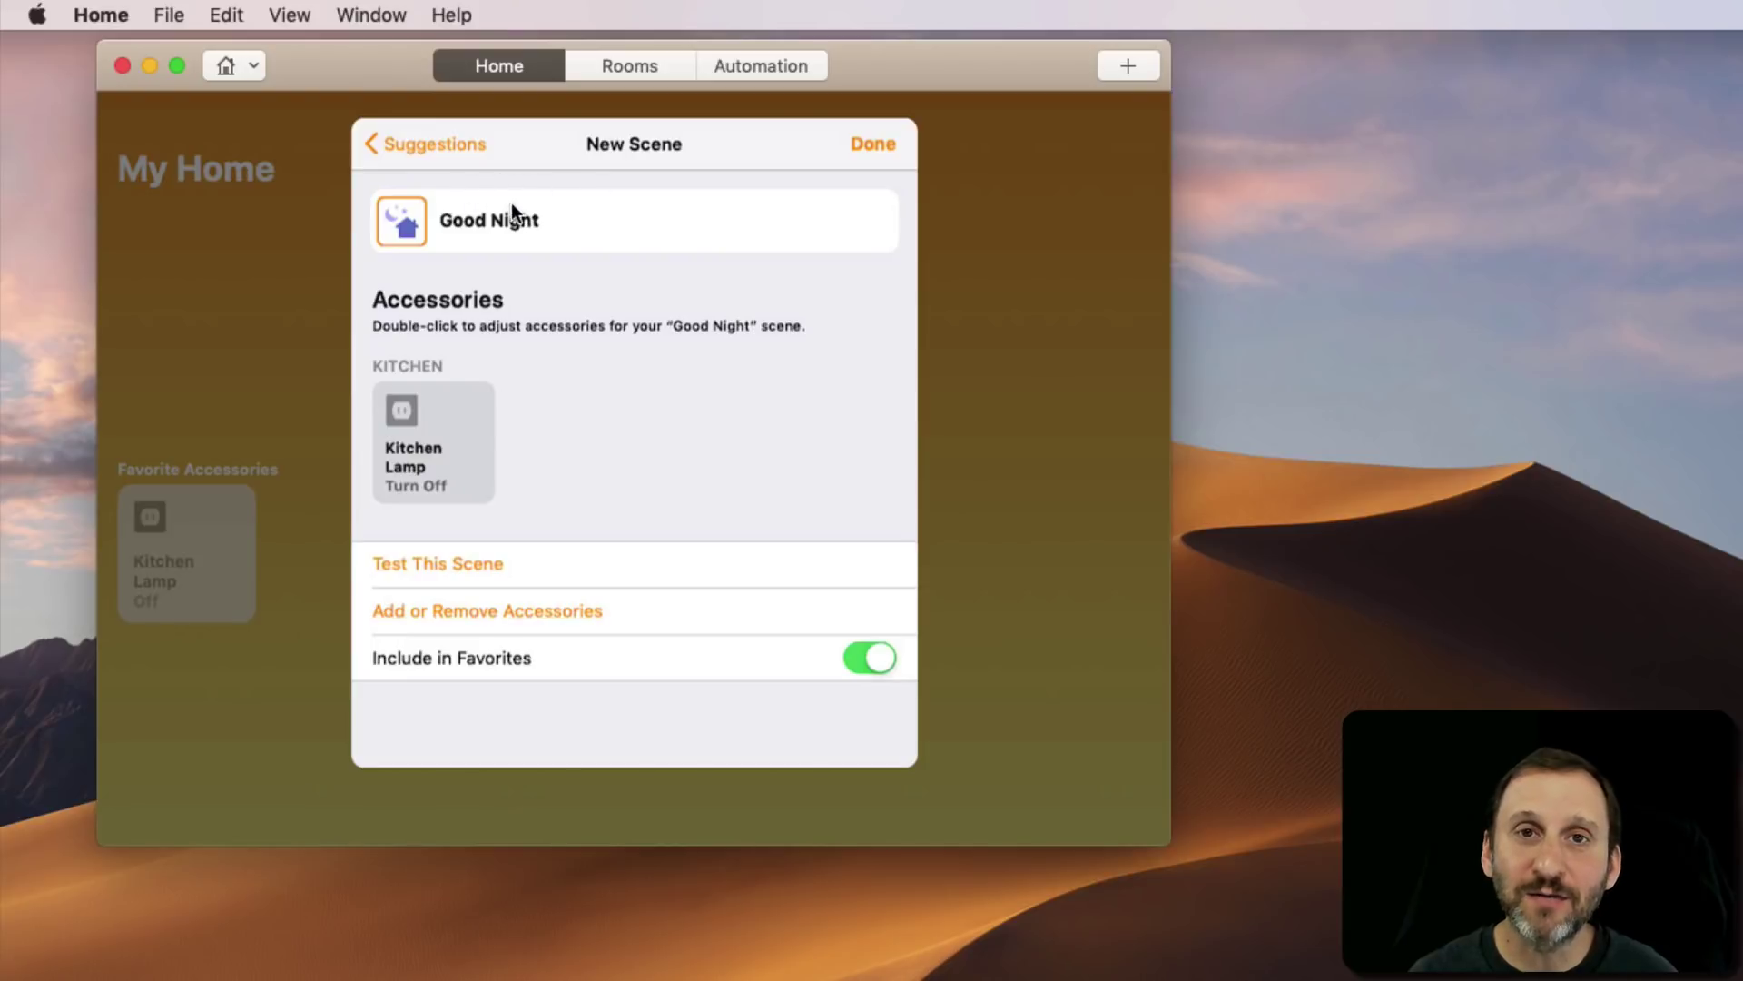
Step: Save the Good Night scene and show the Automation page
left_click(856, 143)
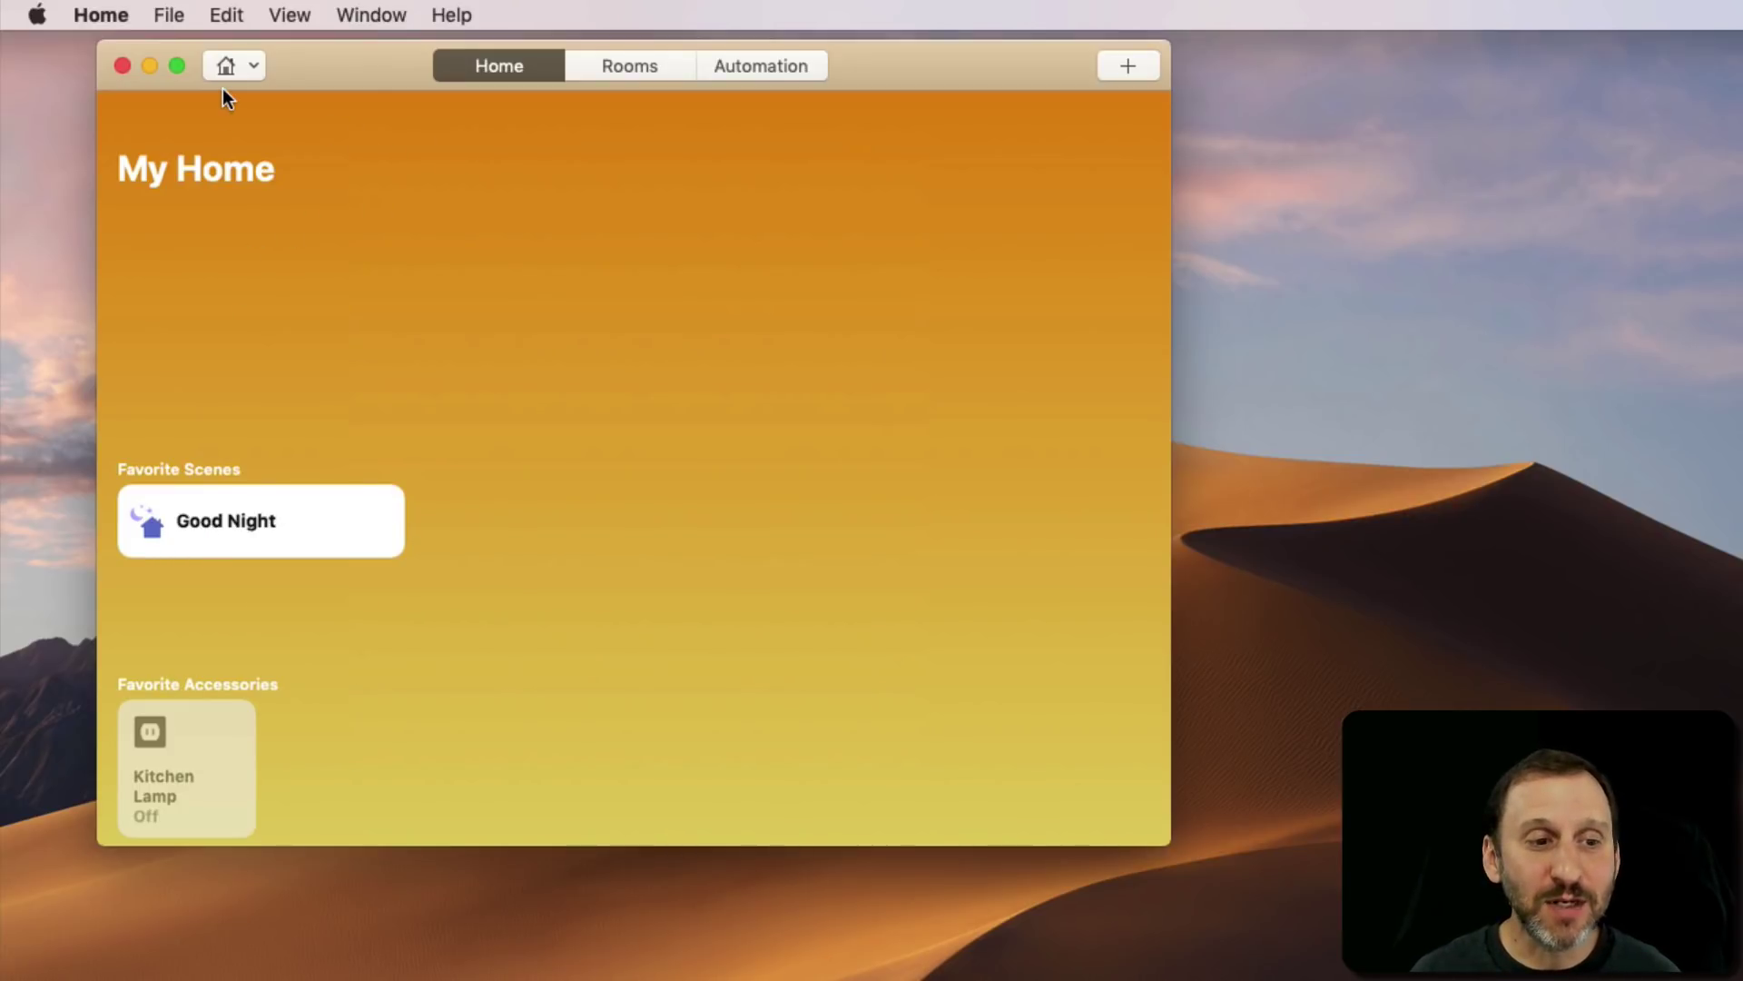
left_click(745, 70)
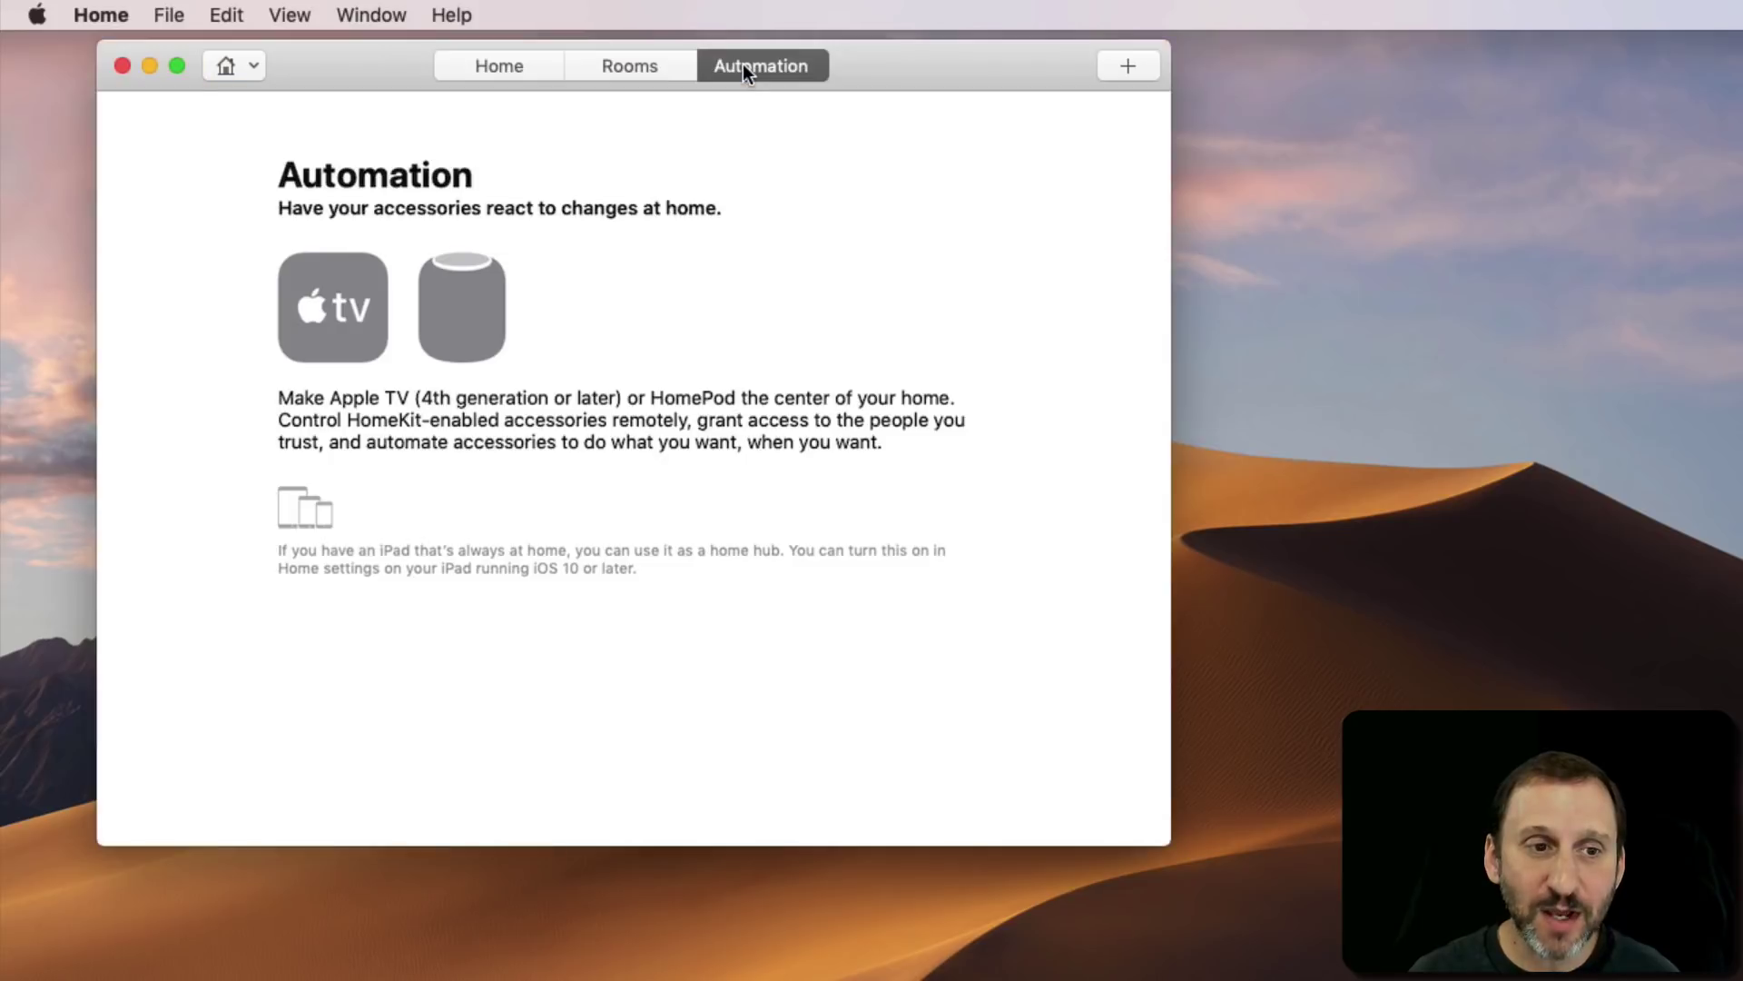